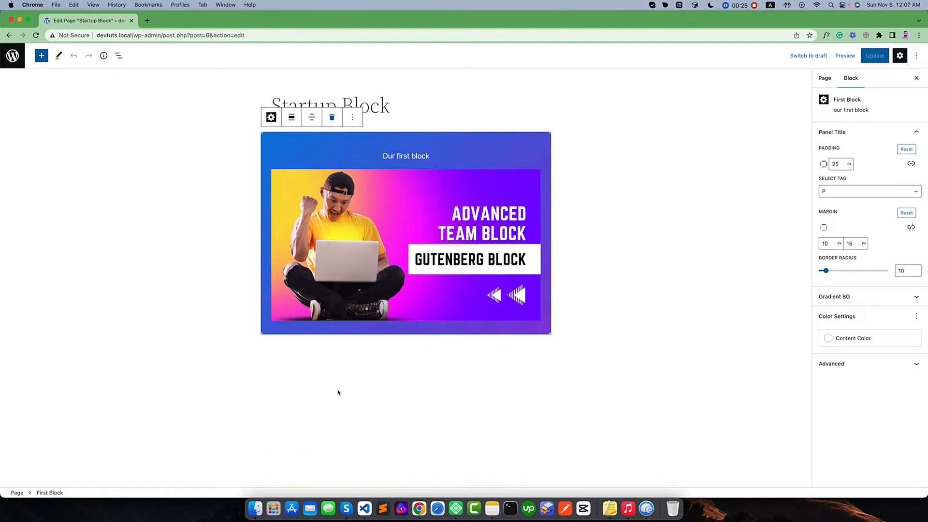
# - Switch to VS Code and review the MediaUpload and MediaUploadCheck imports in edit.js
pyautogui.click(363, 507)
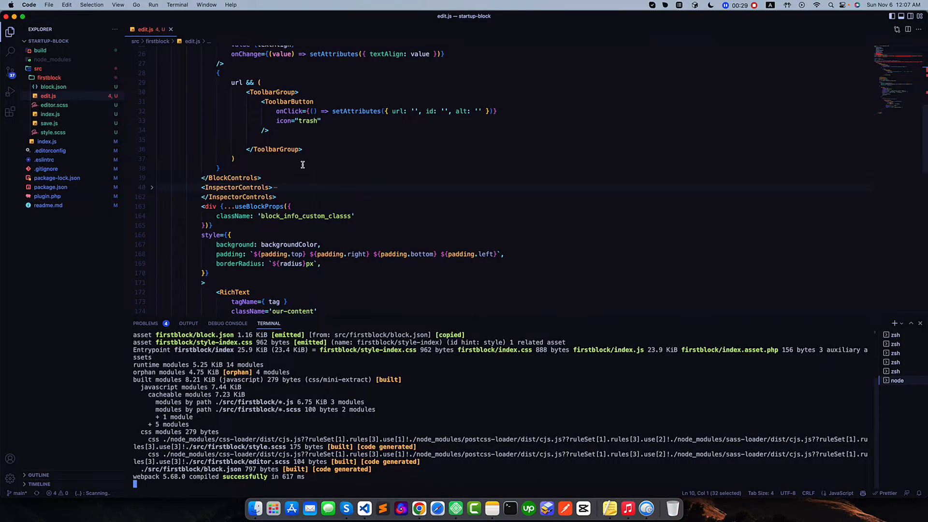
pyautogui.scroll(10, 303, 164)
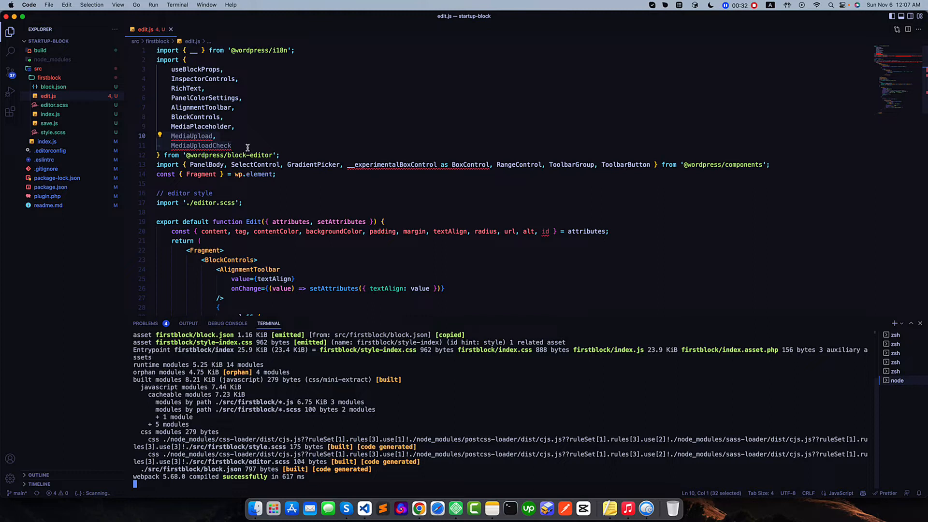
pyautogui.doubleClick(181, 136)
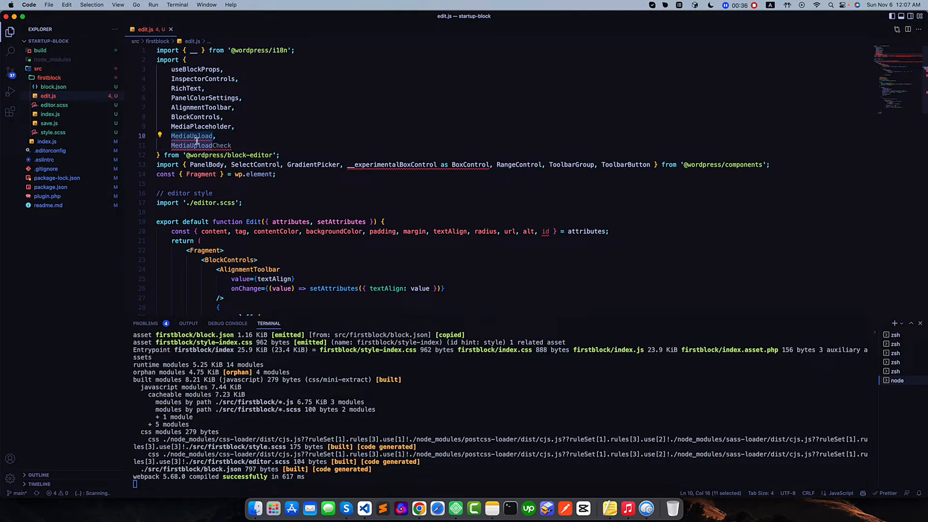
pyautogui.click(182, 145)
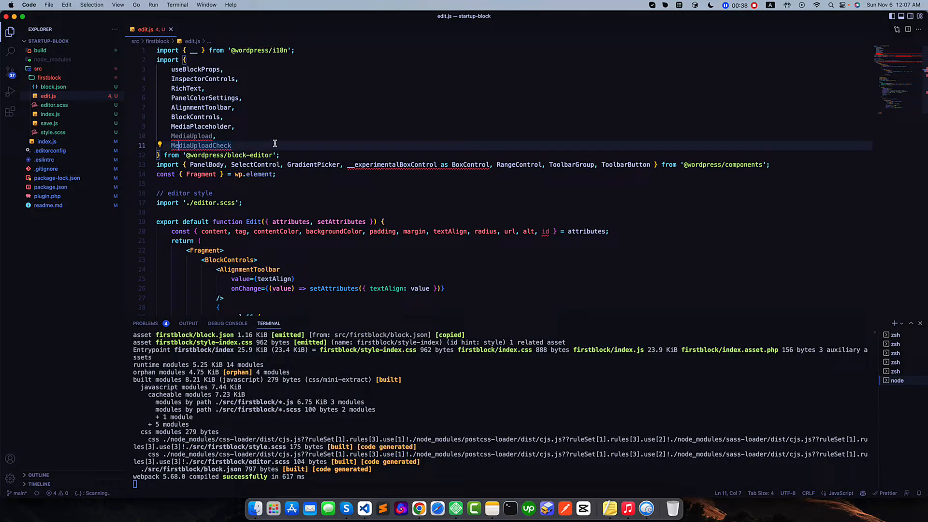
pyautogui.scroll(-10, 290, 149)
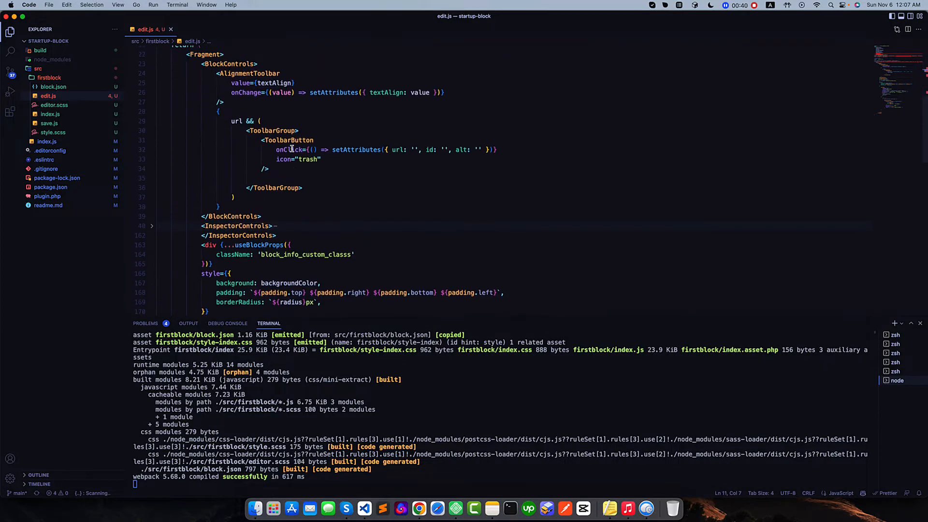
pyautogui.scroll(2, 290, 149)
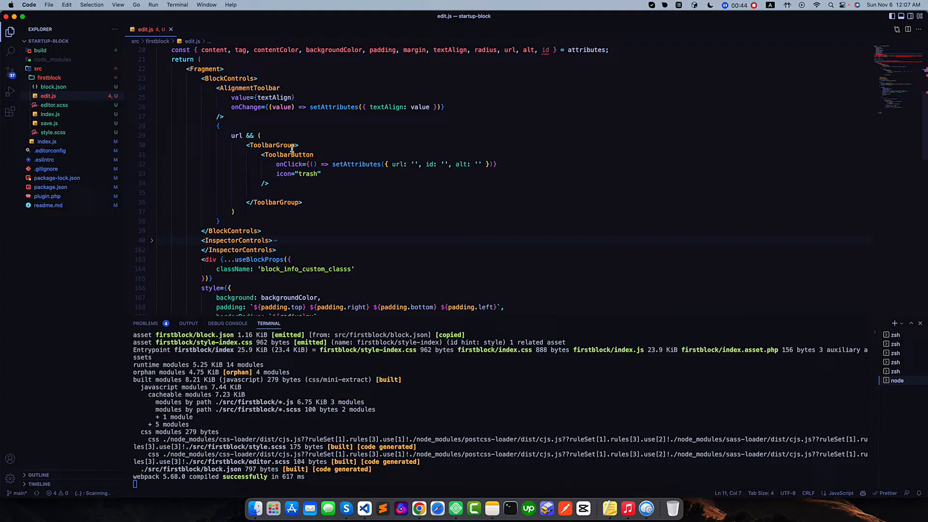
# - Locate the url-conditional toolbar group and place the cursor on its empty line after the trash button
pyautogui.doubleClick(235, 135)
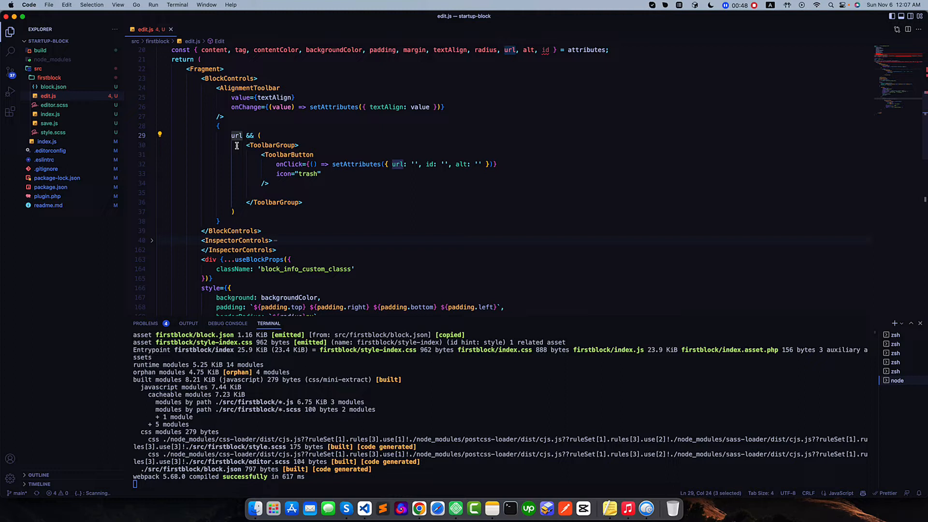
pyautogui.click(245, 211)
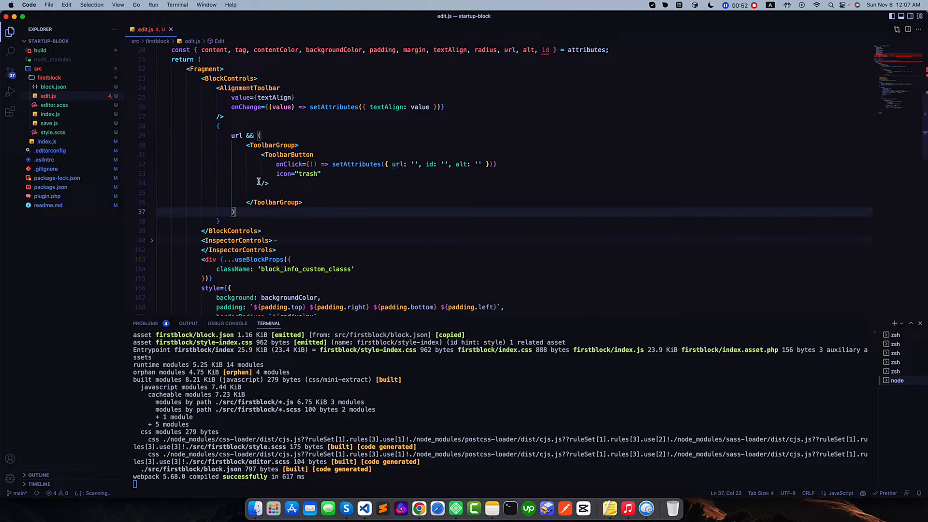
pyautogui.click(294, 192)
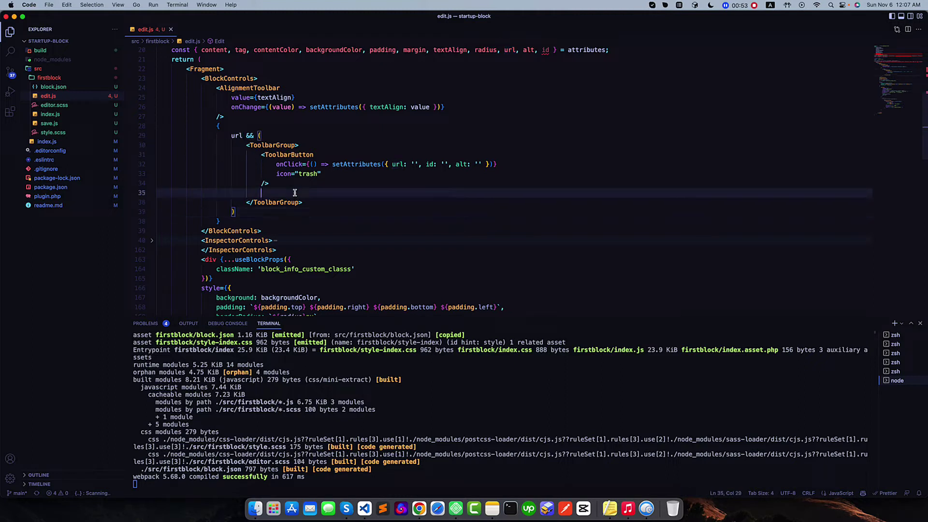
# - Insert a <MediaUploadCheck> wrapper containing a <MediaUpload element after the trash ToolbarButton
pyautogui.click(265, 145)
pyautogui.click(274, 192)
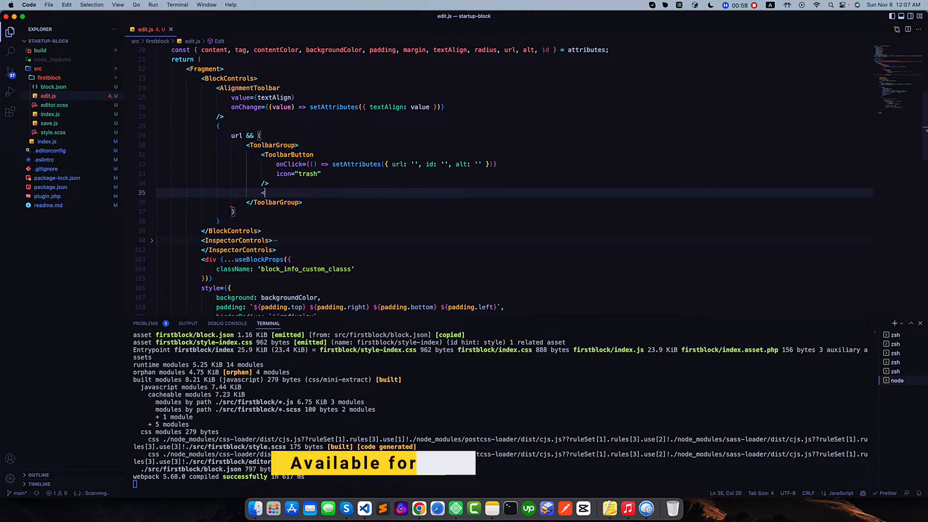
pyautogui.write('<N')
pyautogui.press('BackSpace')
pyautogui.write('Me')
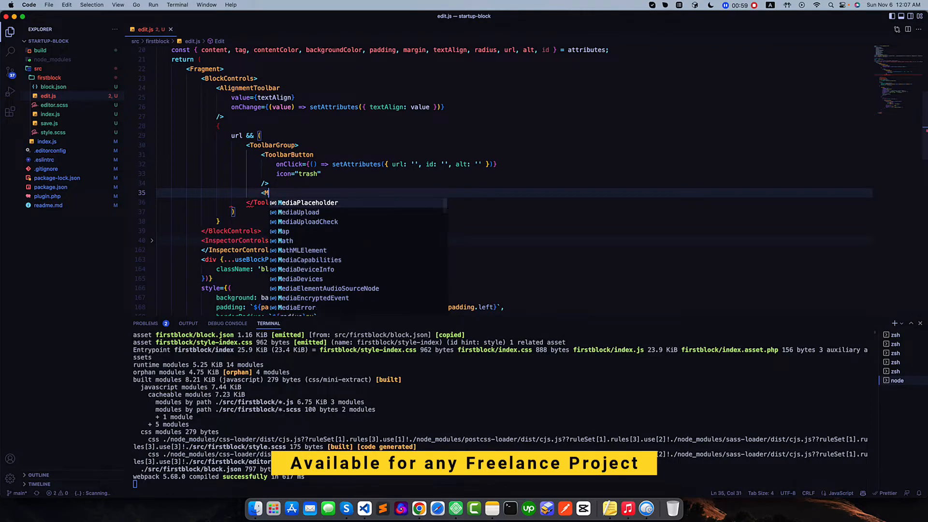
pyautogui.press('Down')
pyautogui.press('Down')
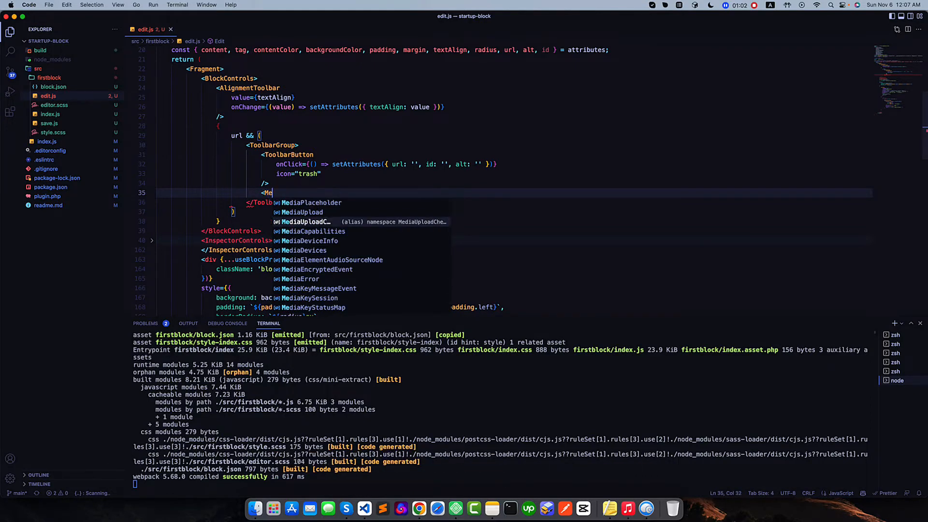
pyautogui.press('Return')
pyautogui.write('>')
pyautogui.press('Return')
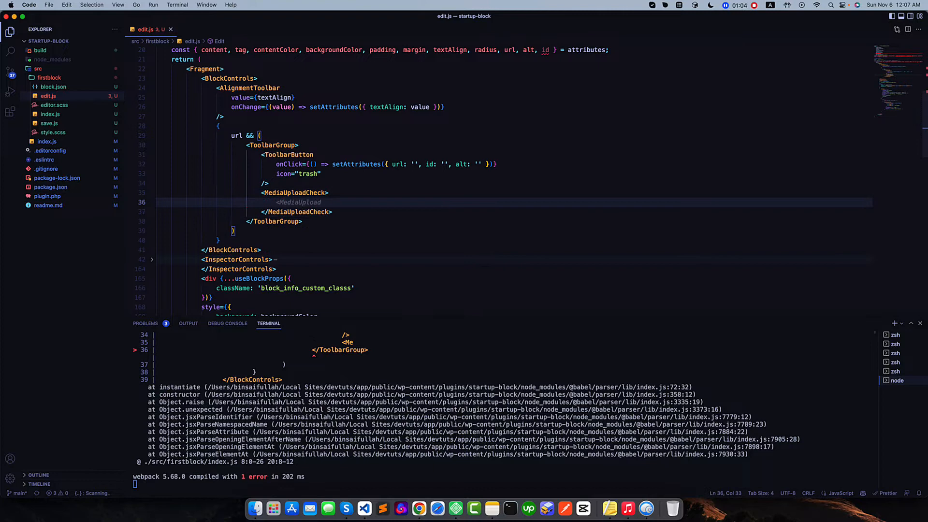
pyautogui.write('<MediaUpload')
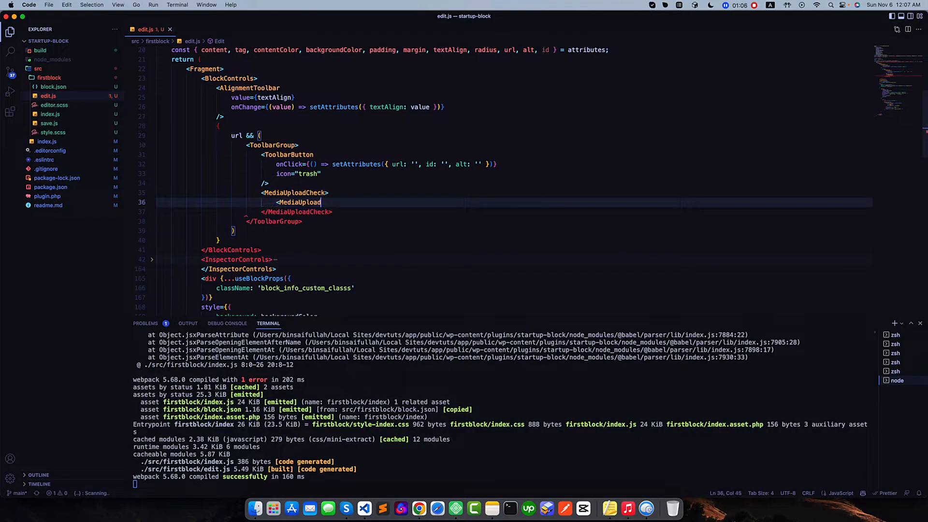
pyautogui.press('Return')
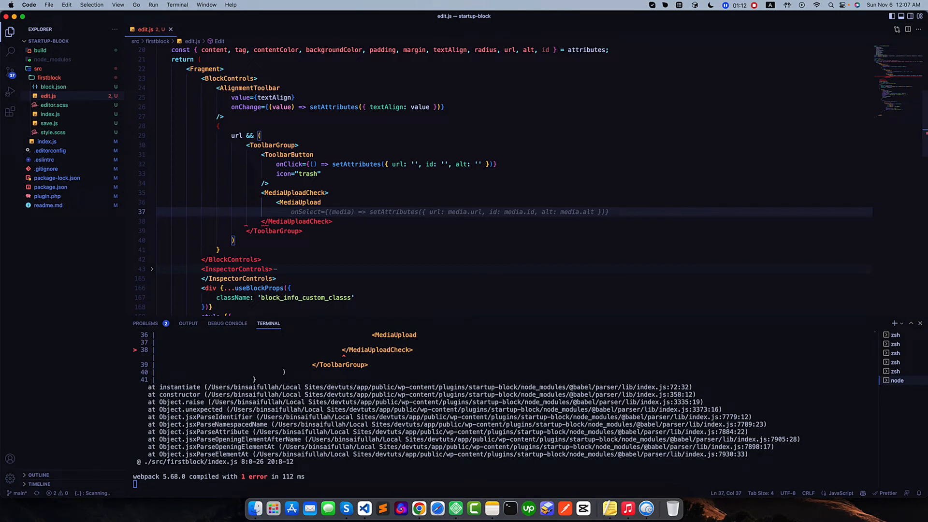
pyautogui.scroll(-5, 343, 245)
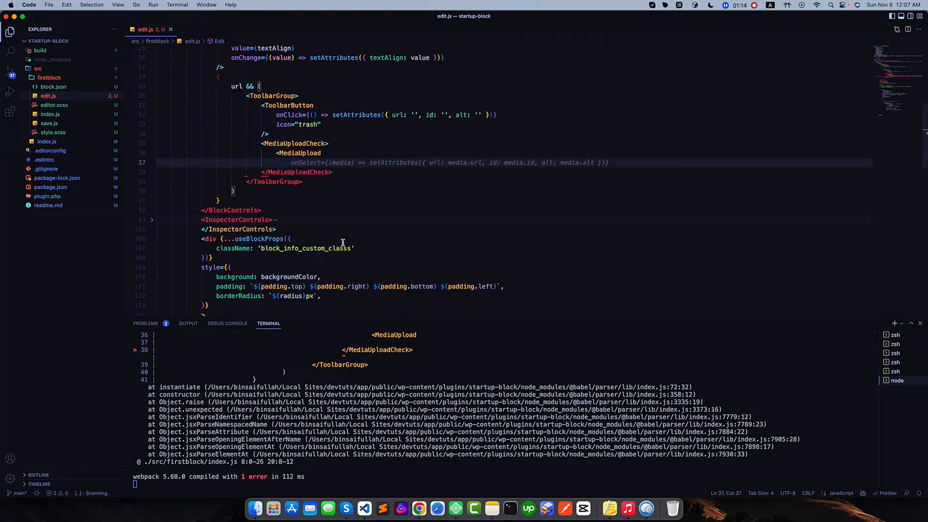
pyautogui.scroll(-5, 343, 244)
pyautogui.scroll(-3, 343, 244)
pyautogui.scroll(-3, 343, 245)
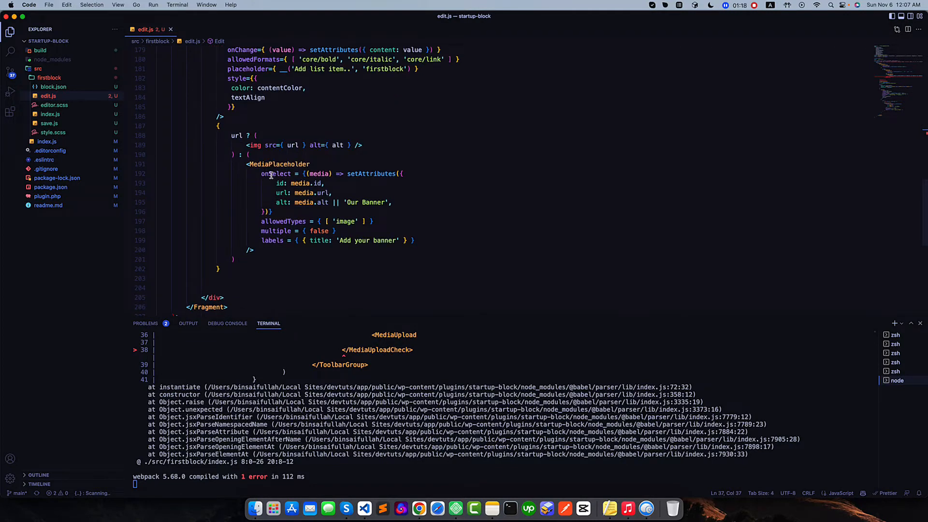
pyautogui.scroll(5, 297, 204)
pyautogui.scroll(5, 297, 205)
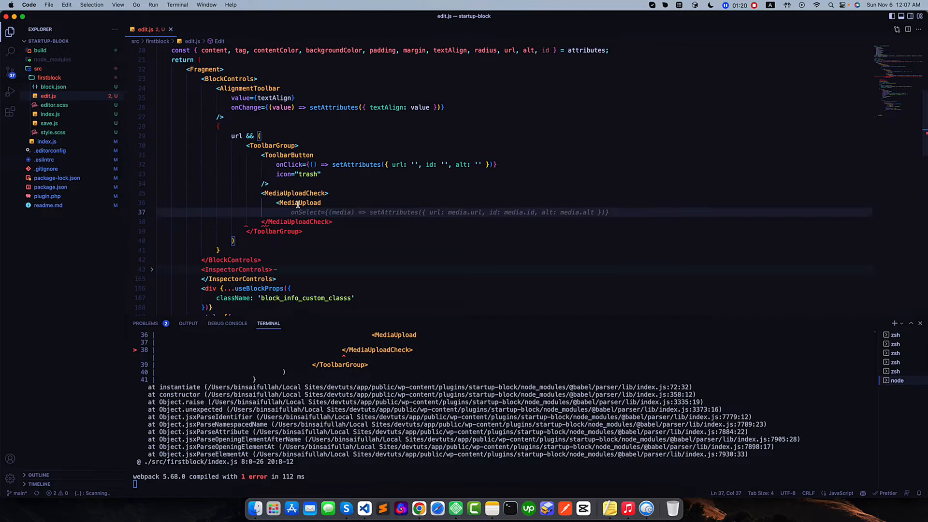
pyautogui.scroll(2, 298, 204)
# - Add onSelect saving media url, id and alt, allowedTypes={['image']} and value={id} to MediaUpload
pyautogui.press('Tab')
pyautogui.press('Return')
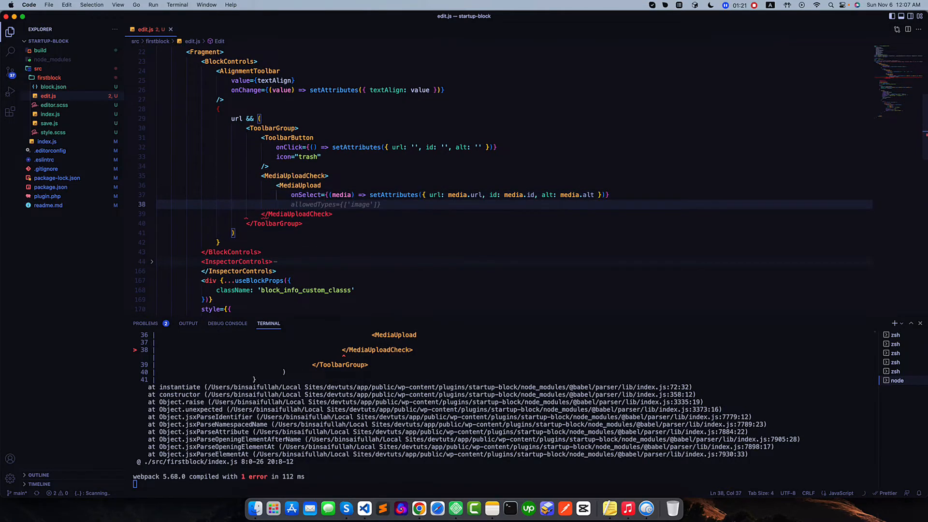
pyautogui.press('Tab')
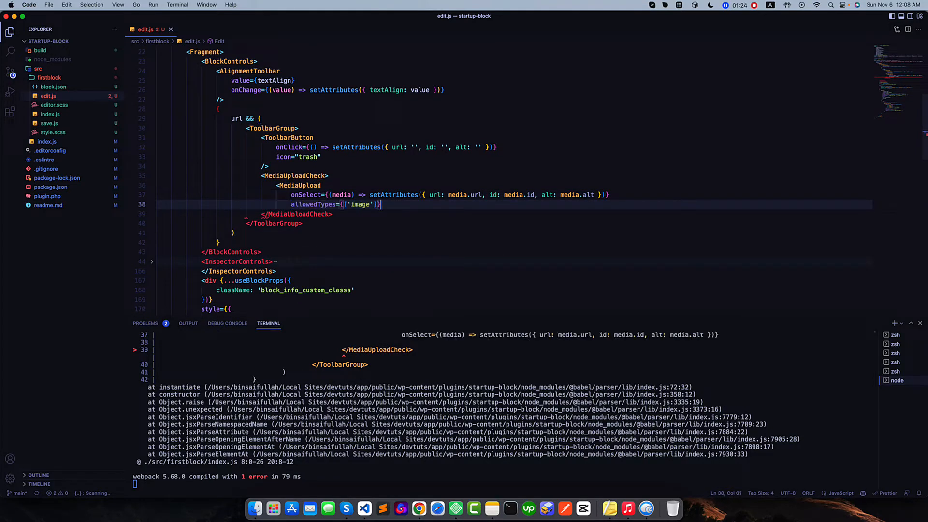
pyautogui.press('Return')
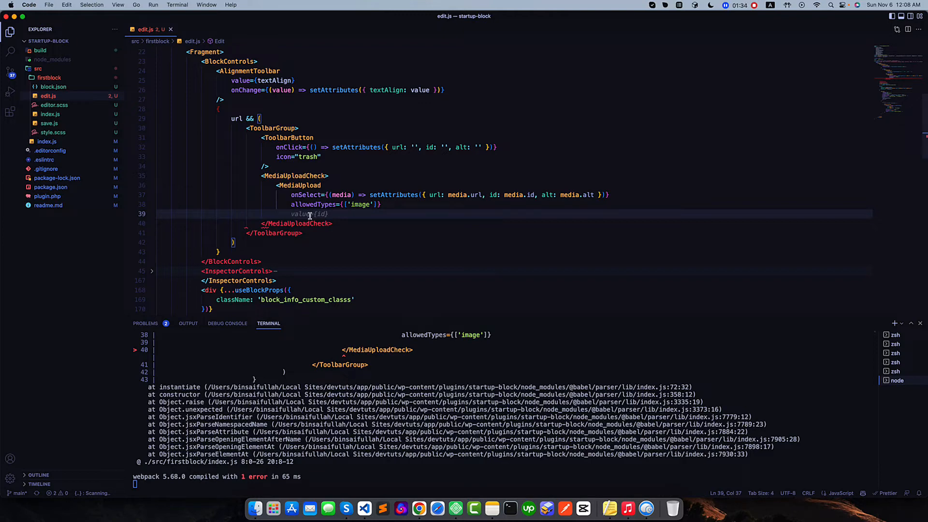
pyautogui.press('Tab')
pyautogui.scroll(6, 336, 215)
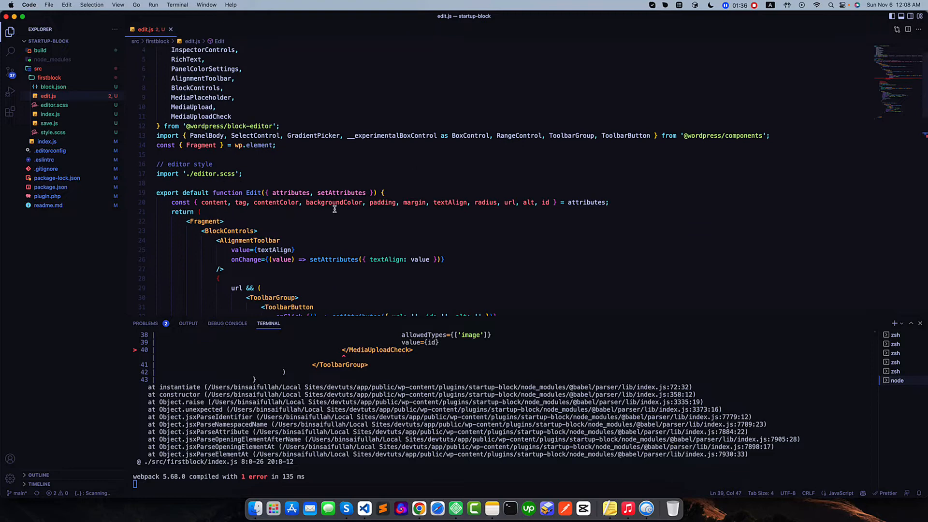
pyautogui.doubleClick(544, 202)
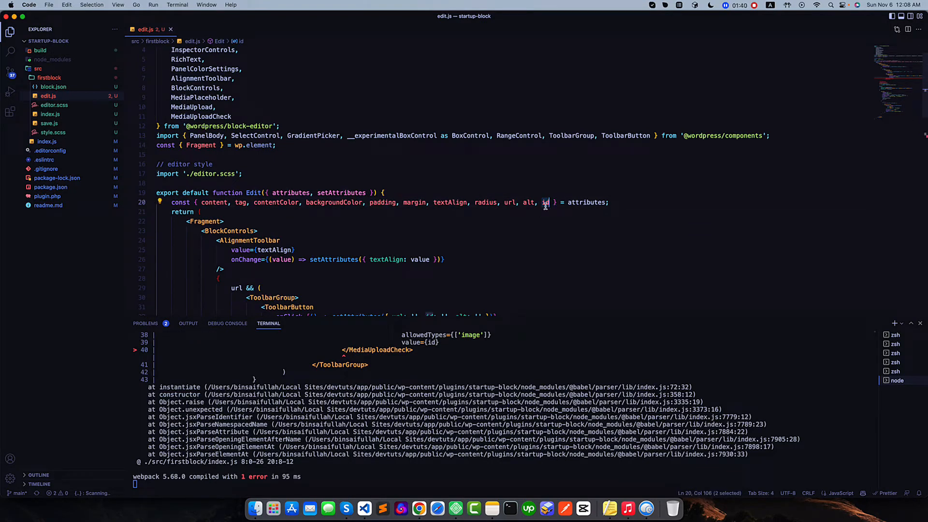
pyautogui.scroll(-5, 540, 214)
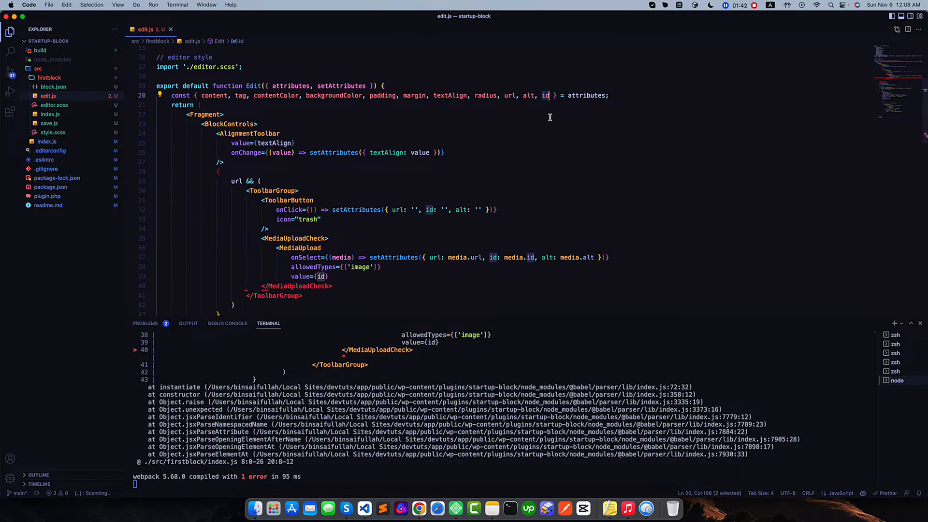
pyautogui.moveTo(546, 202)
pyautogui.scroll(-2, 337, 268)
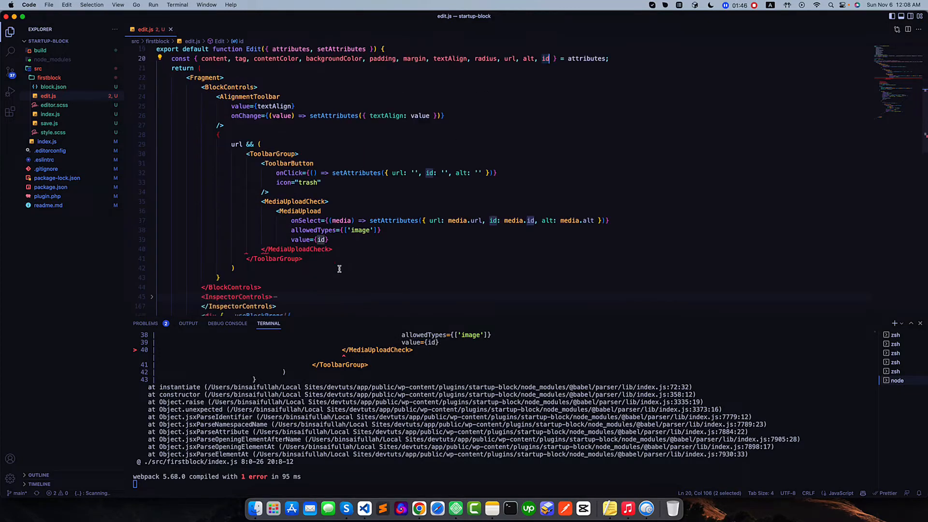
# - Add a render={({ open }) => ( prop to MediaUpload below the value line
pyautogui.click(354, 240)
pyautogui.press('Return')
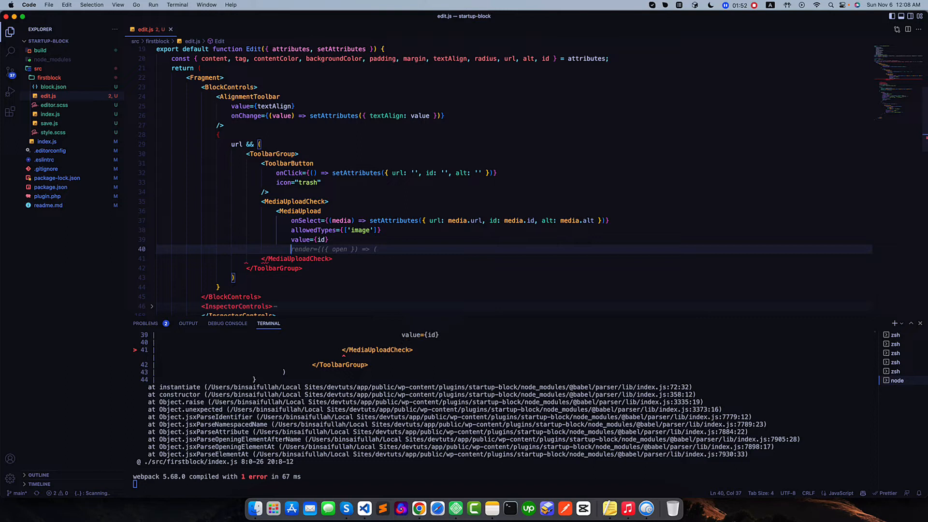
pyautogui.write('rend')
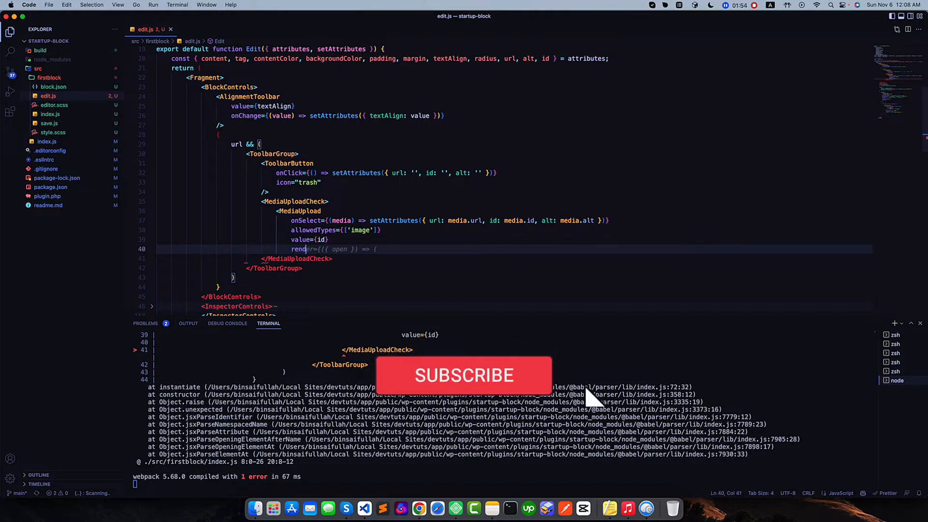
pyautogui.write('er=')
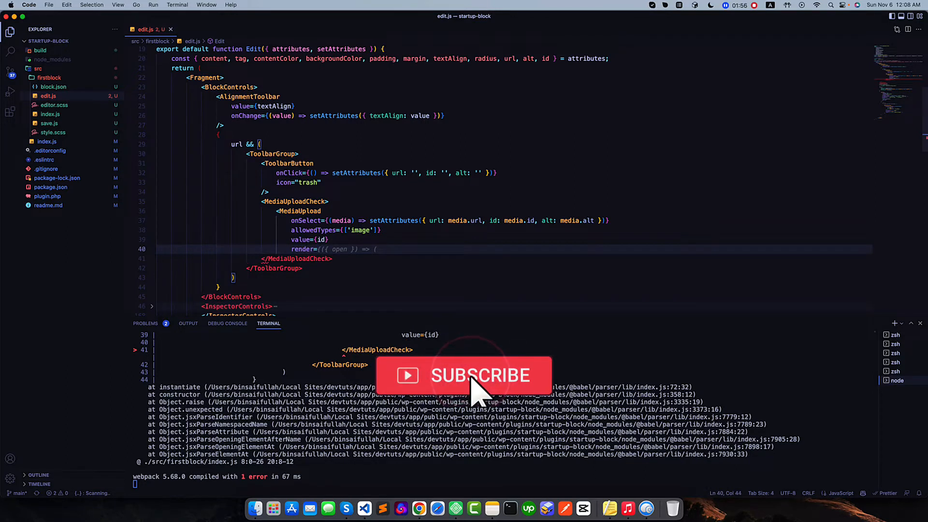
pyautogui.write('{')
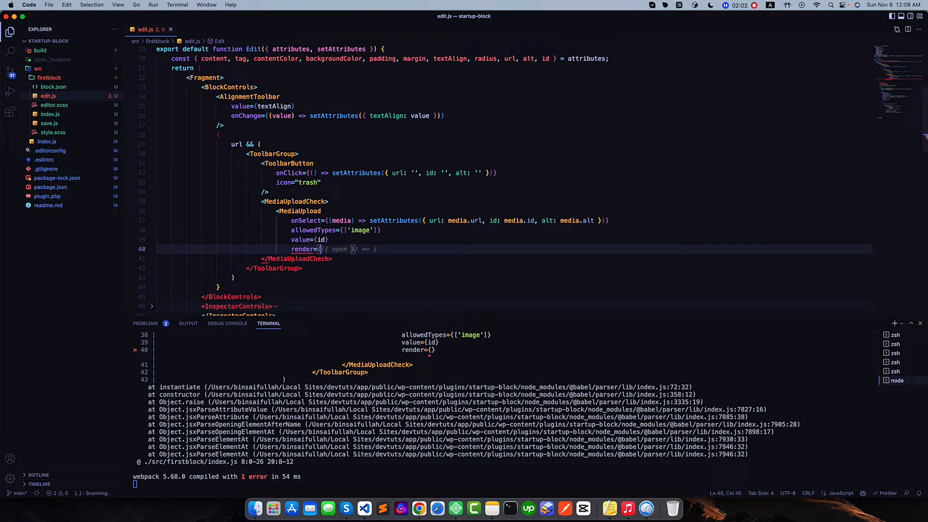
pyautogui.press('Tab')
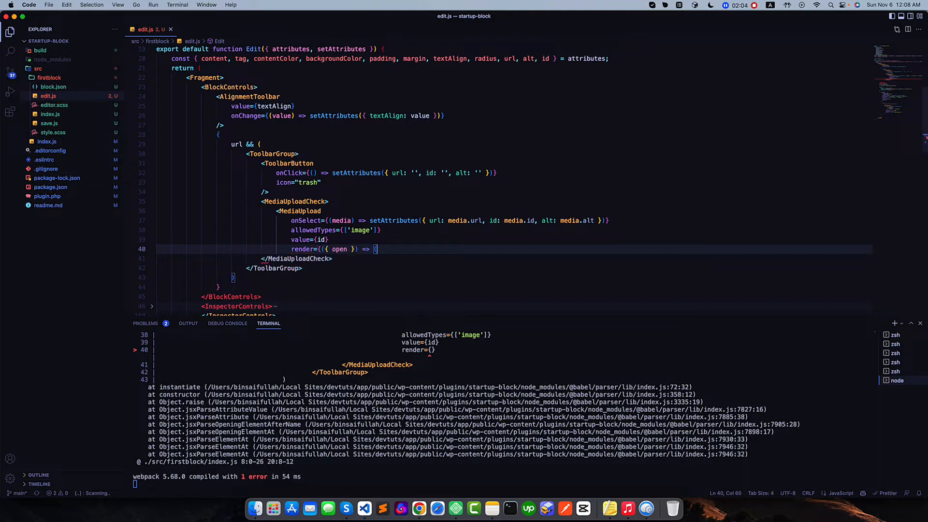
pyautogui.press('Return')
# - Return a <ToolbarButton with onClick={open} inside the render function
pyautogui.press('Tab')
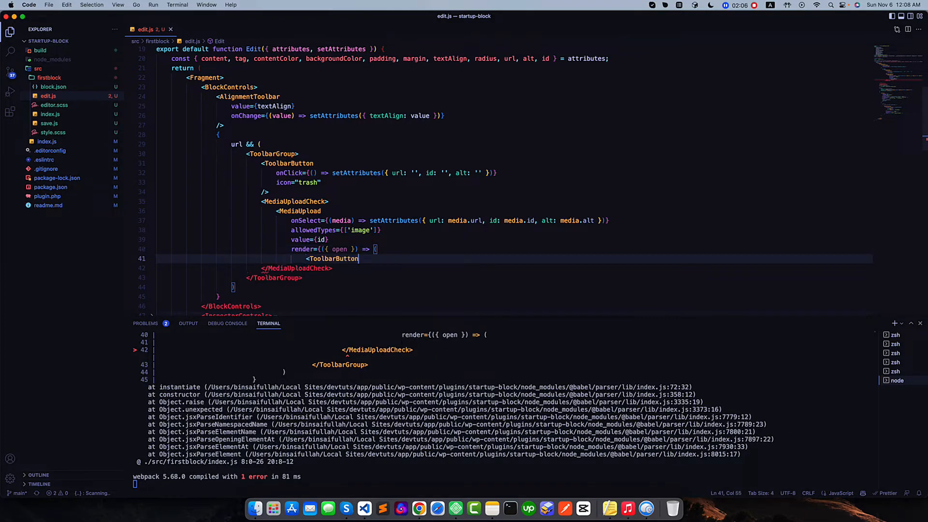
pyautogui.press('Return')
pyautogui.press('Tab')
pyautogui.press('Return')
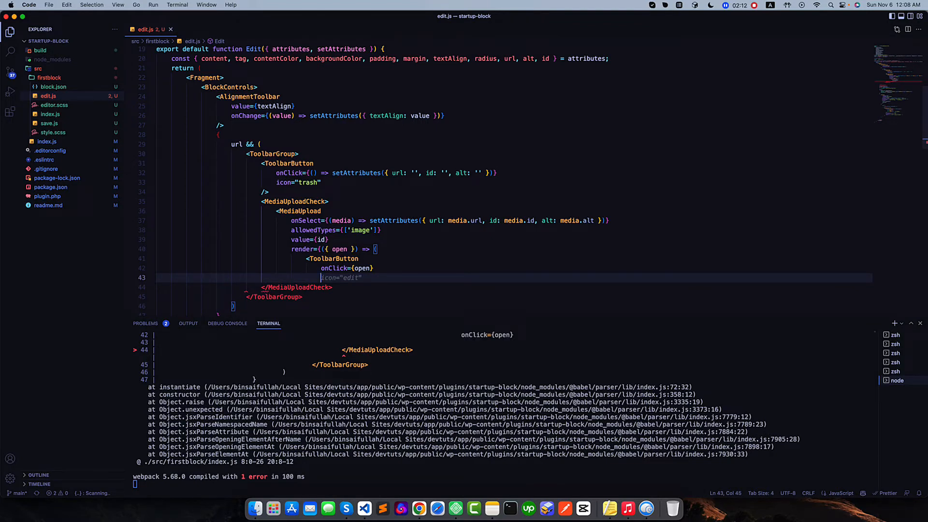
pyautogui.doubleClick(335, 249)
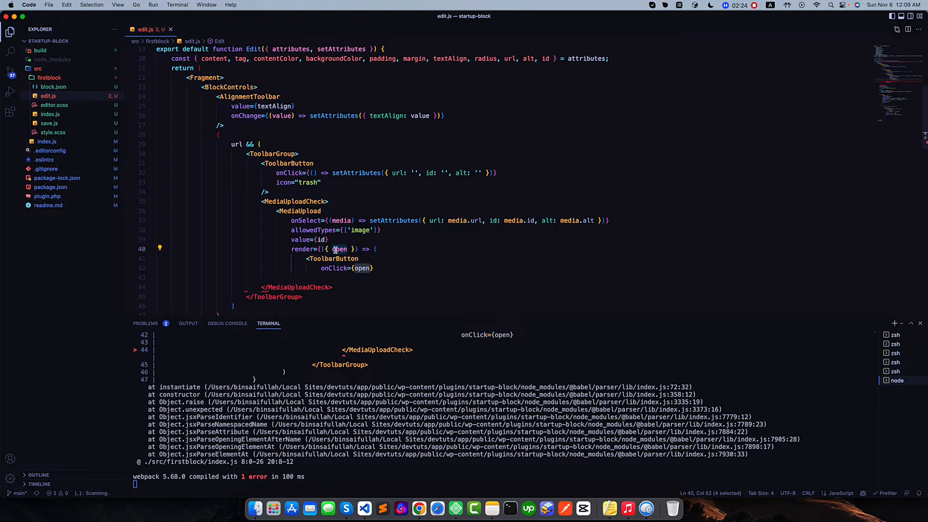
pyautogui.moveTo(292, 249); pyautogui.dragTo(356, 249)
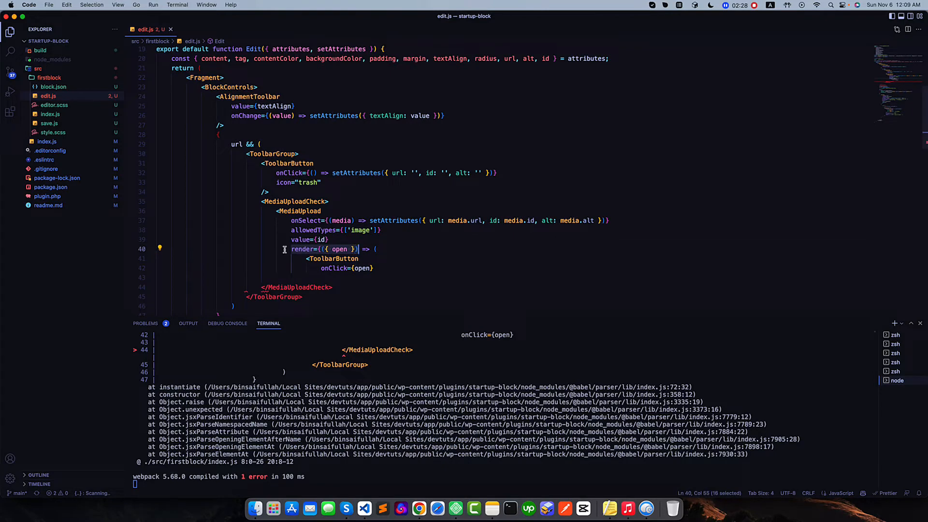
pyautogui.click(332, 249)
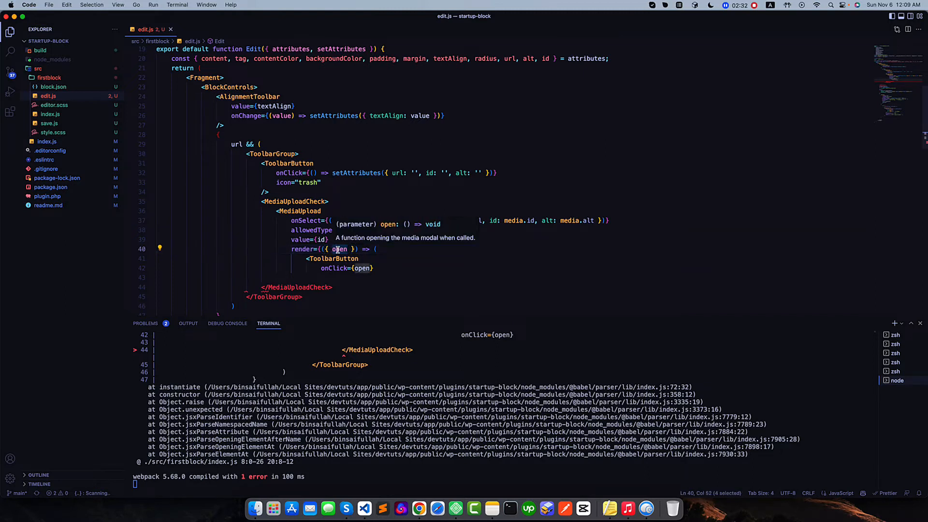
pyautogui.moveTo(332, 249); pyautogui.dragTo(348, 249)
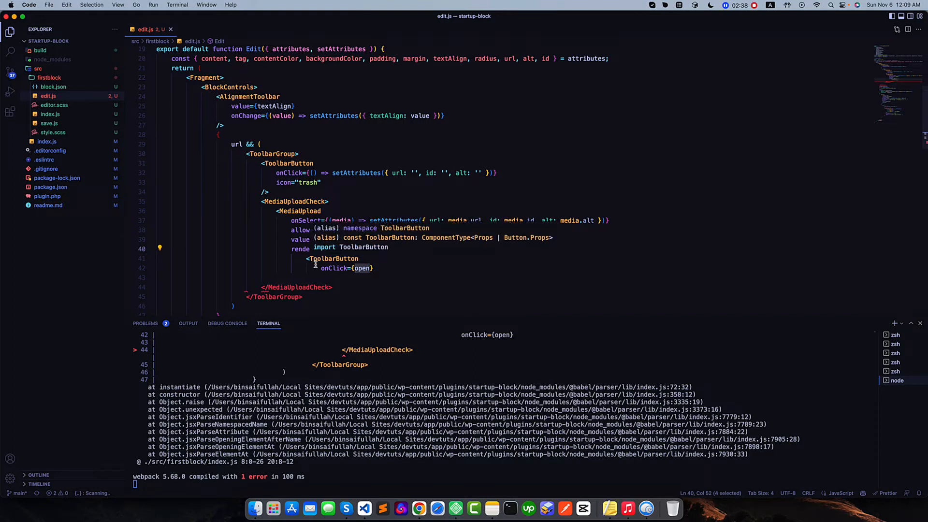
pyautogui.click(359, 268)
pyautogui.doubleClick(333, 259)
pyautogui.doubleClick(361, 268)
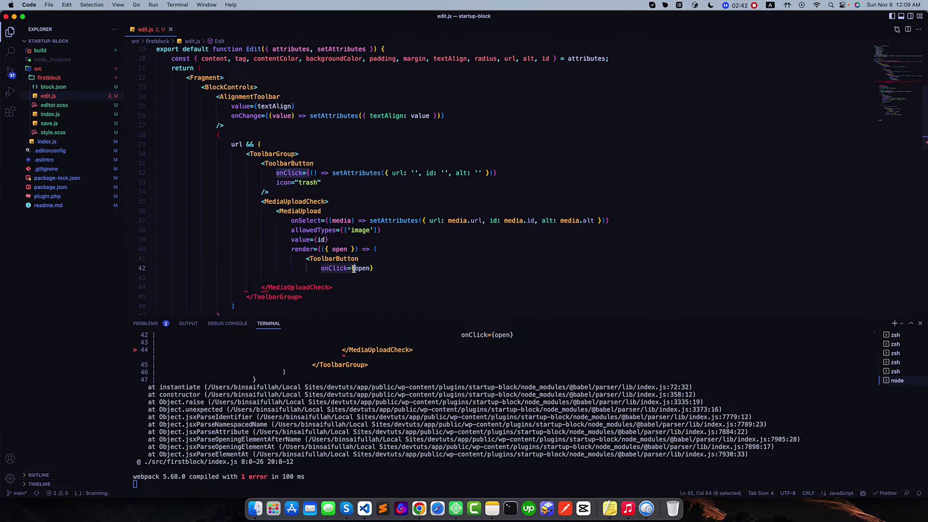
pyautogui.click(387, 268)
# - Add icon="edit", close the ToolbarButton with />, the render with )} and MediaUpload with />
pyautogui.press('Return')
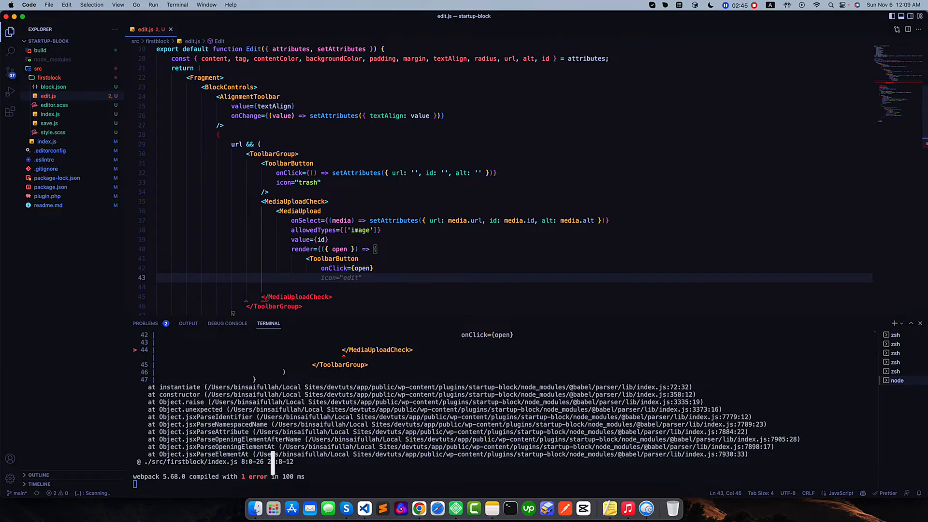
pyautogui.write('icon="edit"')
pyautogui.press('Return')
pyautogui.write('/>')
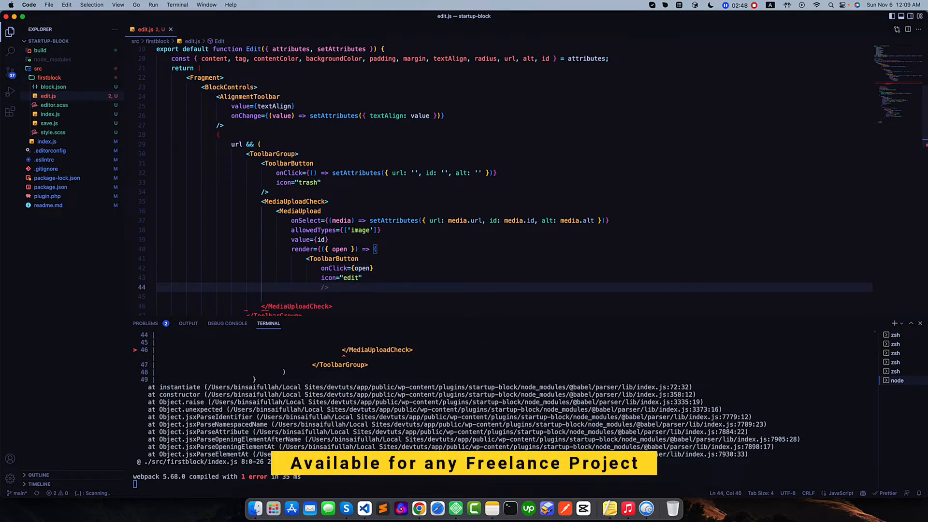
pyautogui.write('/>')
pyautogui.press('Return')
pyautogui.write(')}')
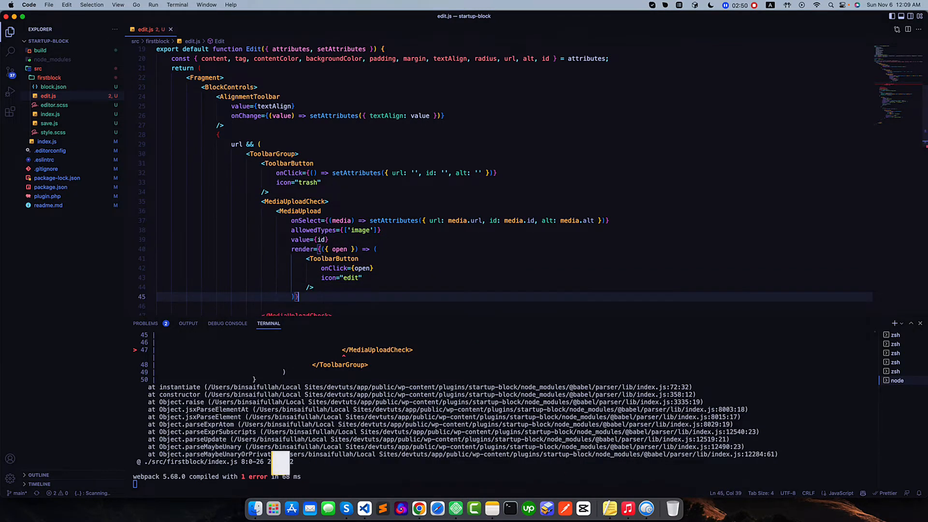
pyautogui.press('Return')
pyautogui.write('/>')
pyautogui.press('Return')
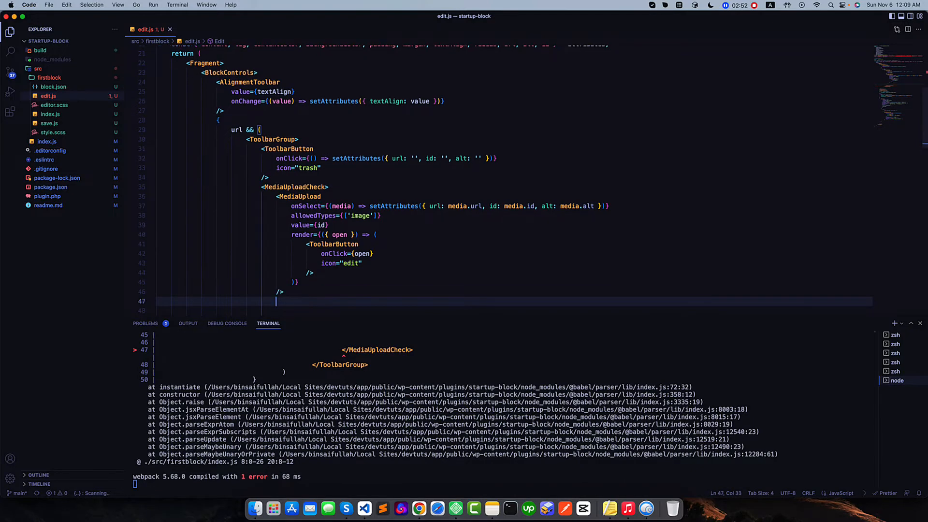
# - Save edit.js so webpack compiles successfully and remove the extra blank lines
pyautogui.hotkey('ctrl', 's')
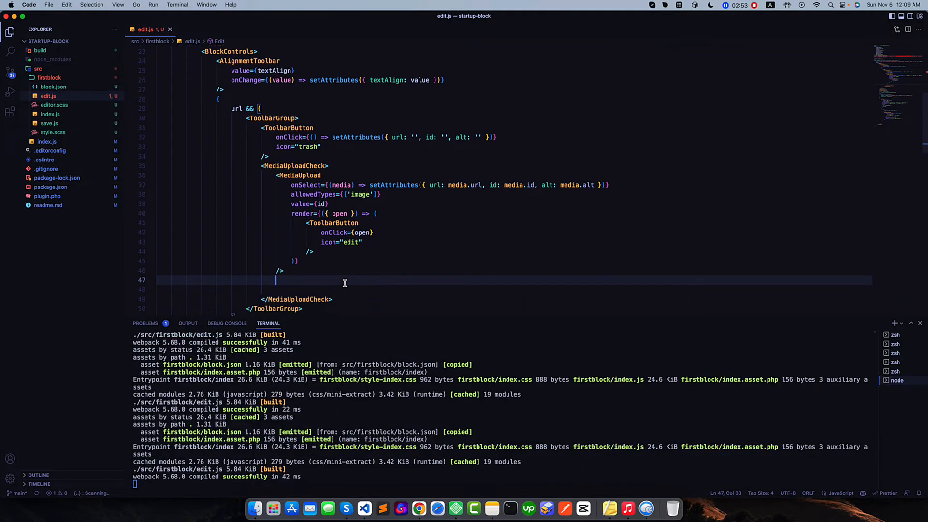
pyautogui.scroll(-3, 313, 220)
pyautogui.press('BackSpace')
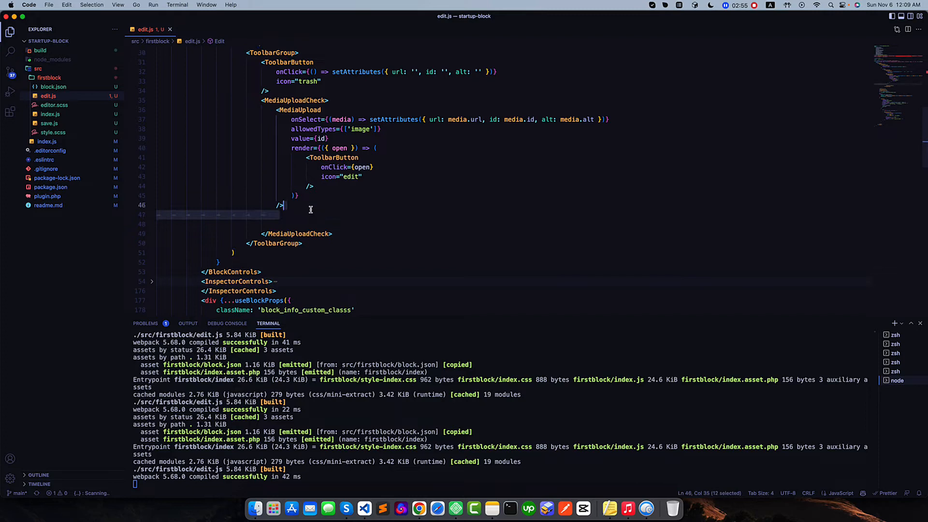
pyautogui.press('BackSpace')
pyautogui.press('BackSpace')
pyautogui.scroll(5, 313, 182)
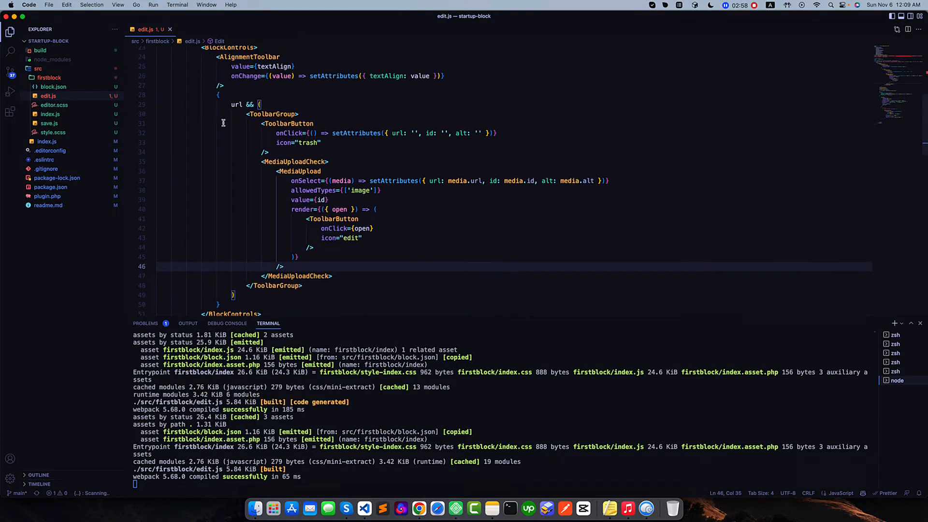
pyautogui.click(230, 107)
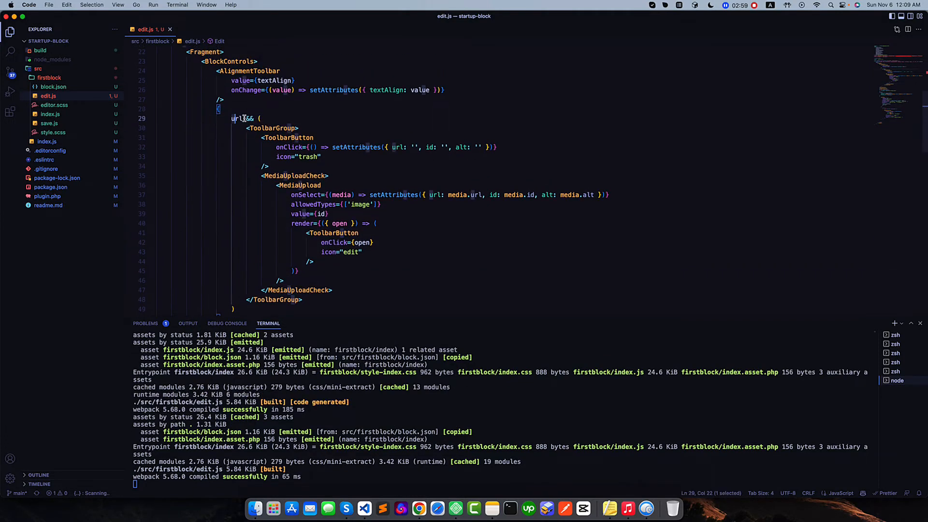
pyautogui.doubleClick(237, 118)
pyautogui.click(231, 108)
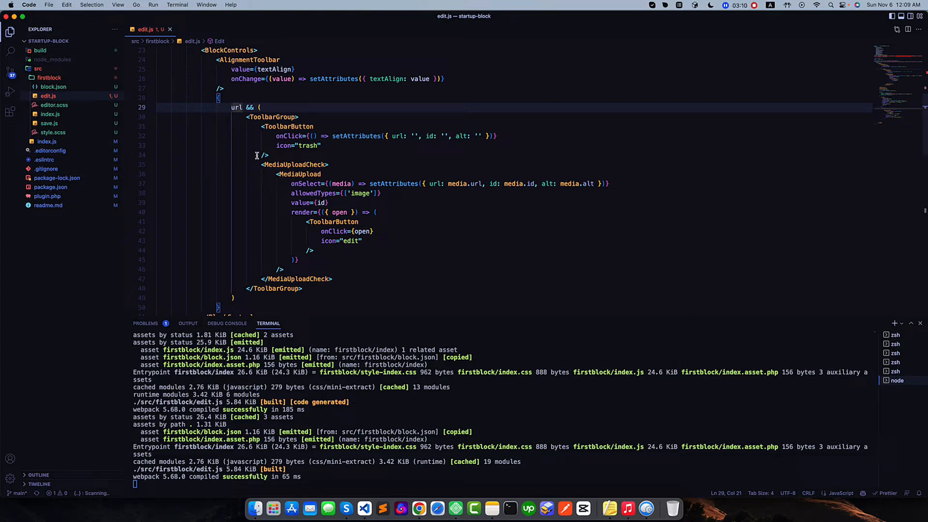
pyautogui.moveTo(261, 164); pyautogui.dragTo(330, 278)
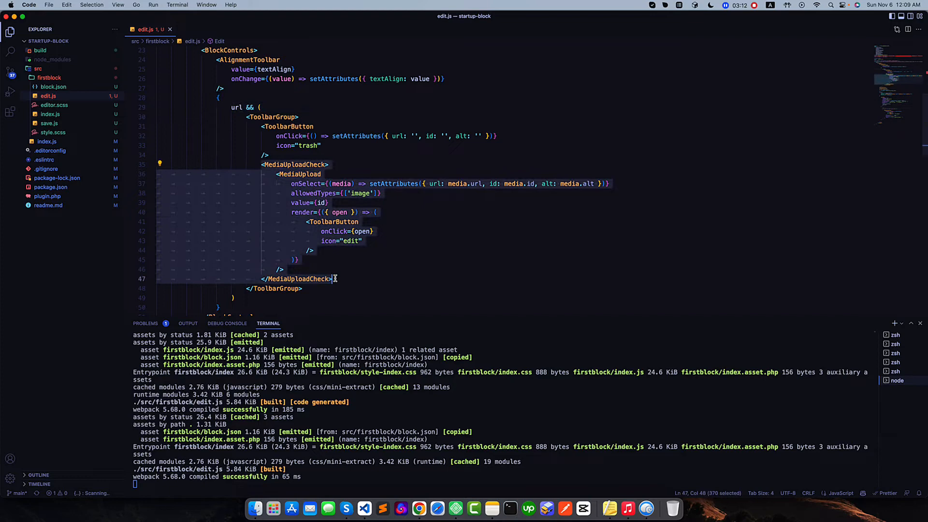
pyautogui.click(352, 269)
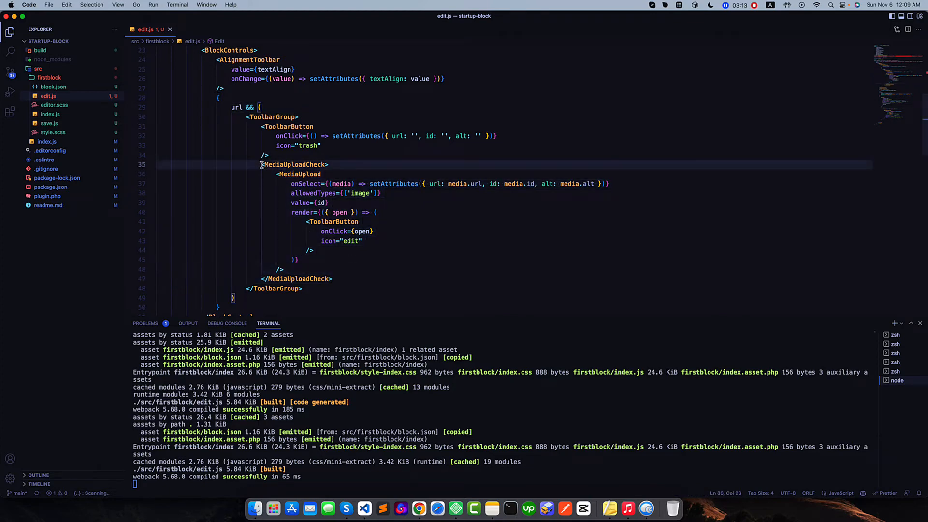
pyautogui.moveTo(263, 164); pyautogui.dragTo(328, 164)
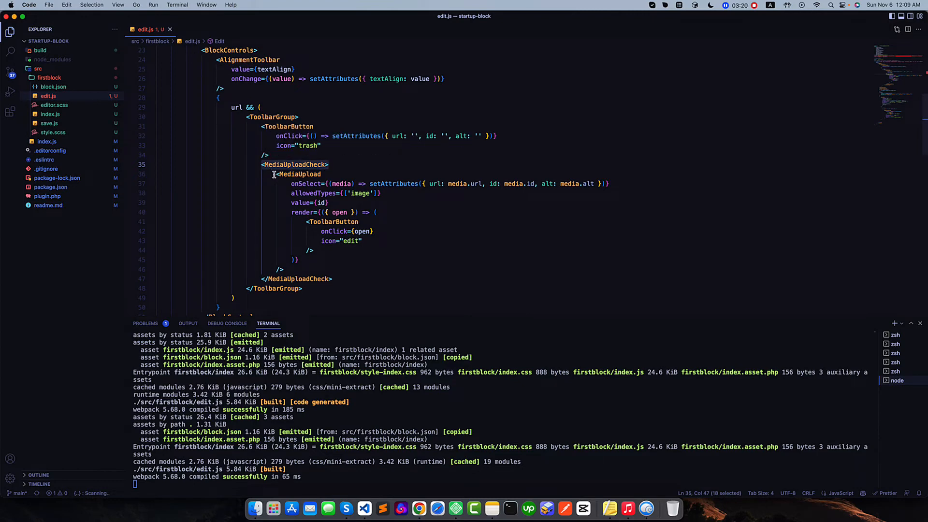
pyautogui.moveTo(273, 174); pyautogui.dragTo(286, 268)
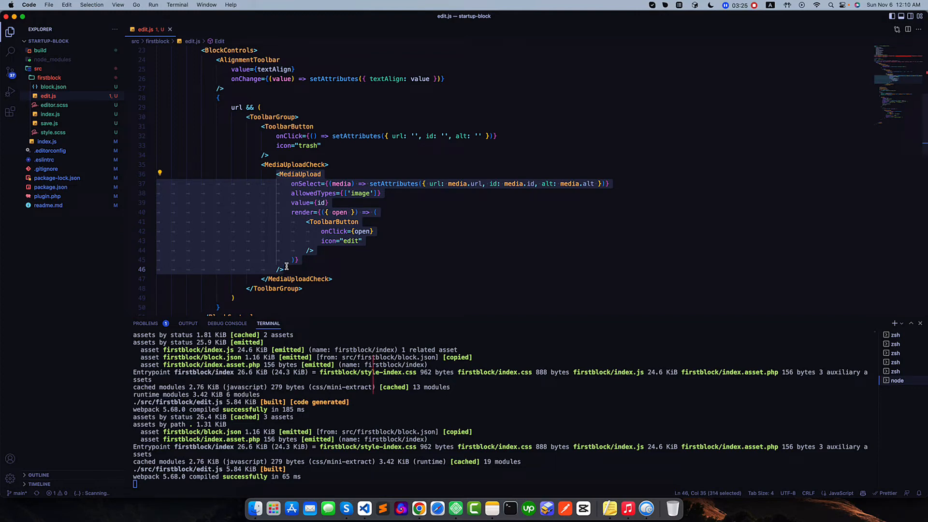
# - Review the MediaUpload props and the onSelect handler saving url, id and alt
pyautogui.doubleClick(299, 175)
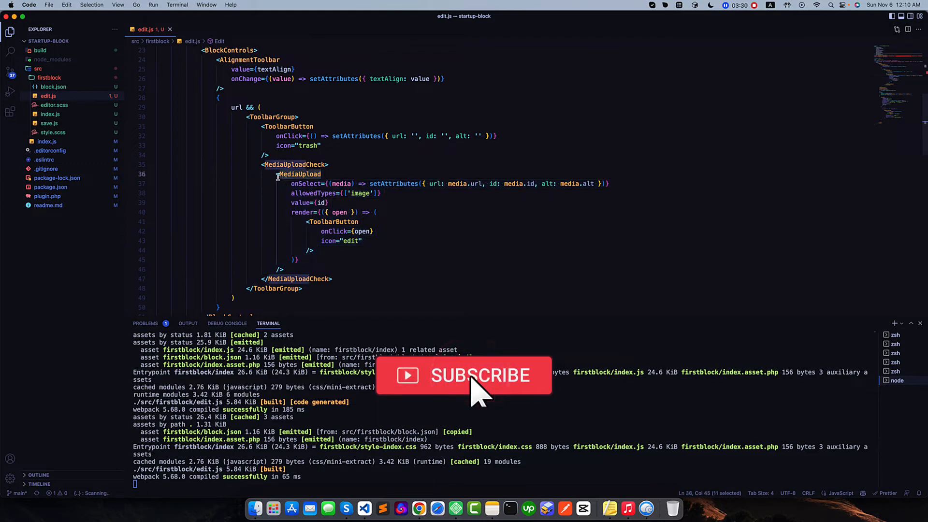
pyautogui.moveTo(287, 184); pyautogui.dragTo(285, 269)
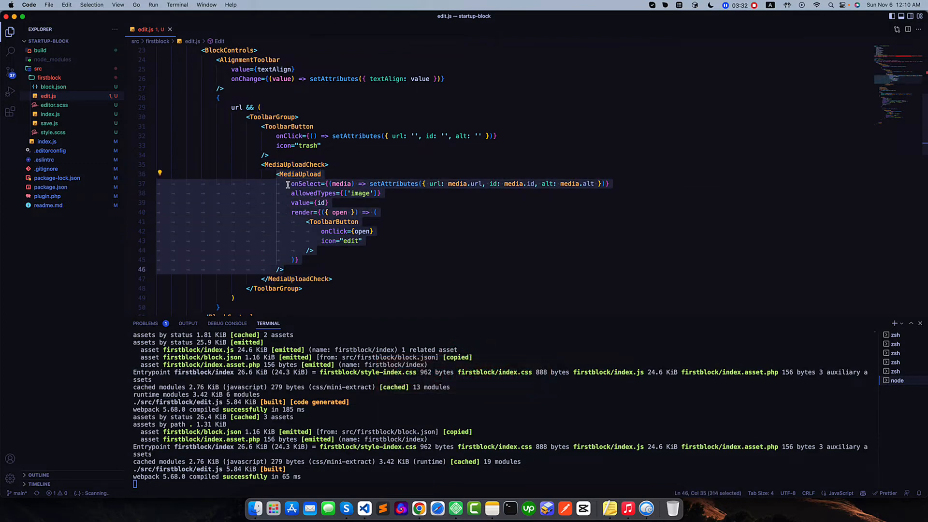
pyautogui.moveTo(291, 184); pyautogui.dragTo(320, 184)
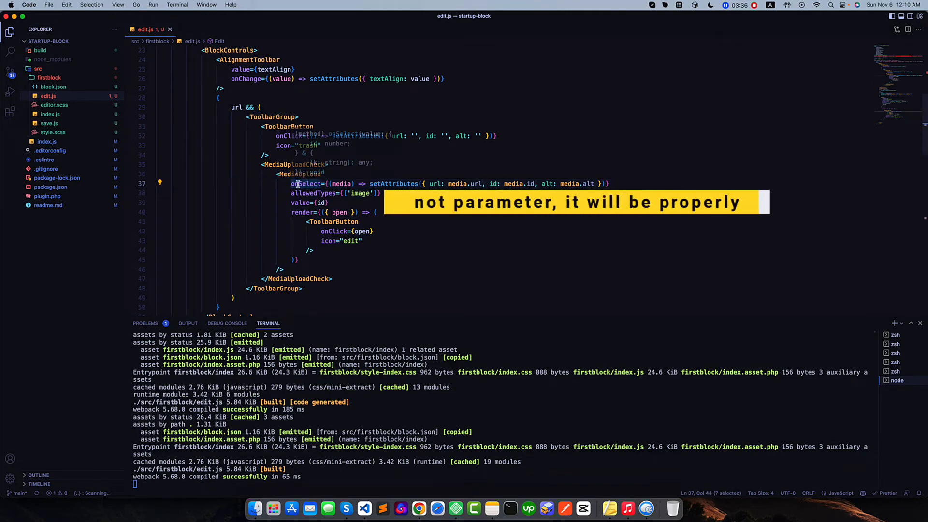
pyautogui.click(327, 183)
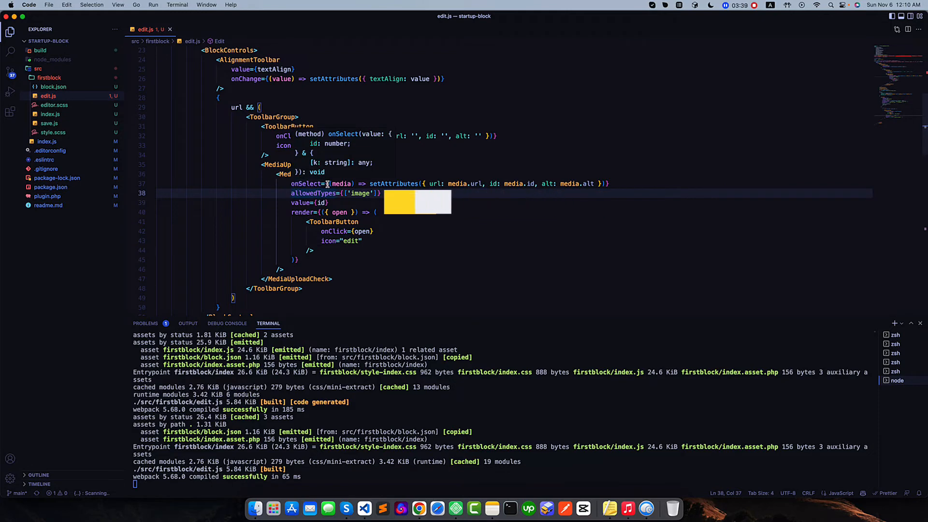
pyautogui.doubleClick(307, 184)
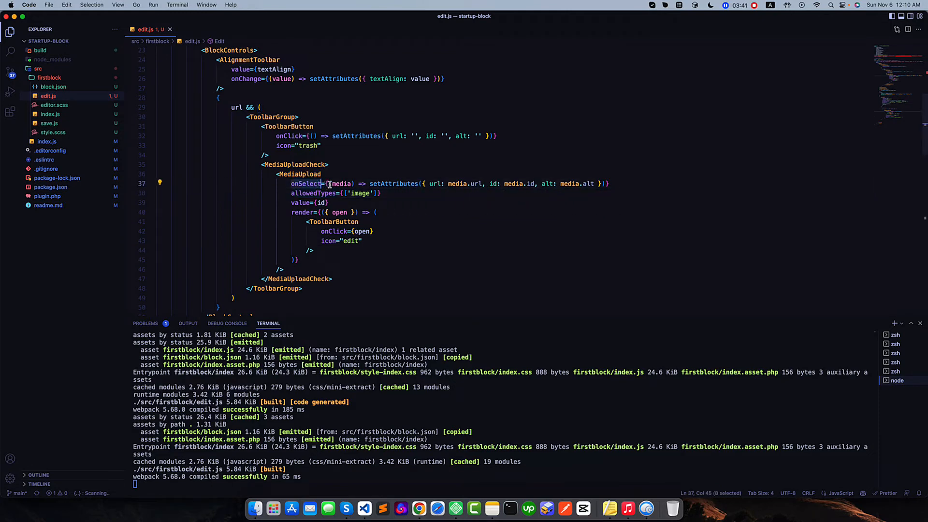
pyautogui.moveTo(329, 183); pyautogui.dragTo(601, 184)
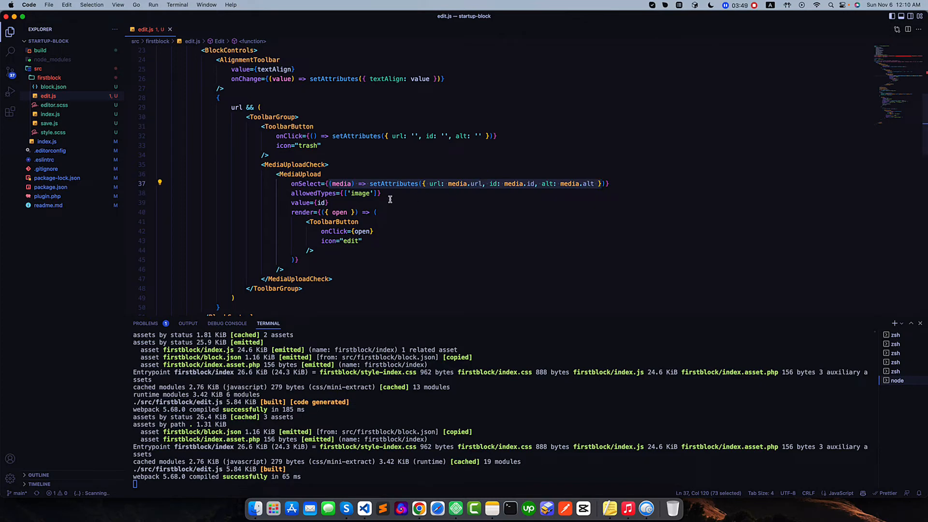
# - Review allowedTypes={['image']} and the value={id} passed to the media component
pyautogui.click(292, 193)
pyautogui.moveTo(292, 193); pyautogui.dragTo(391, 193)
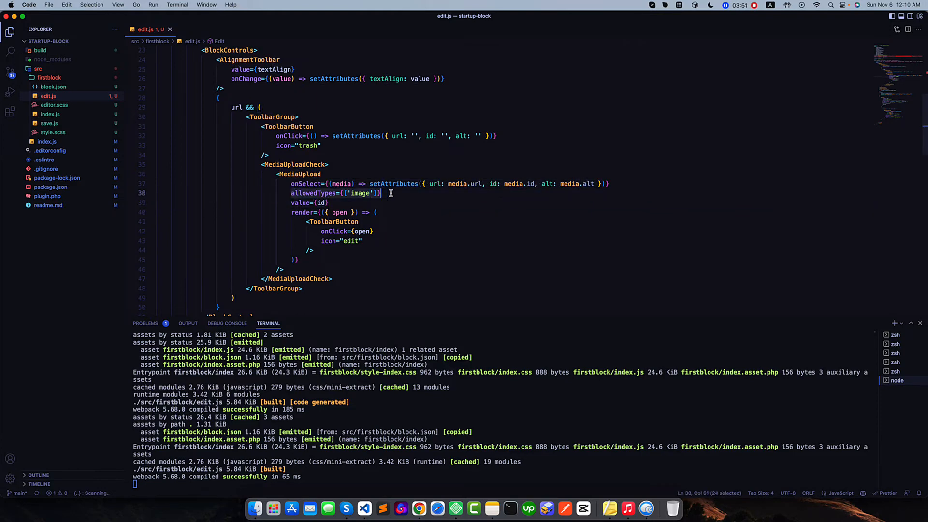
pyautogui.doubleClick(359, 193)
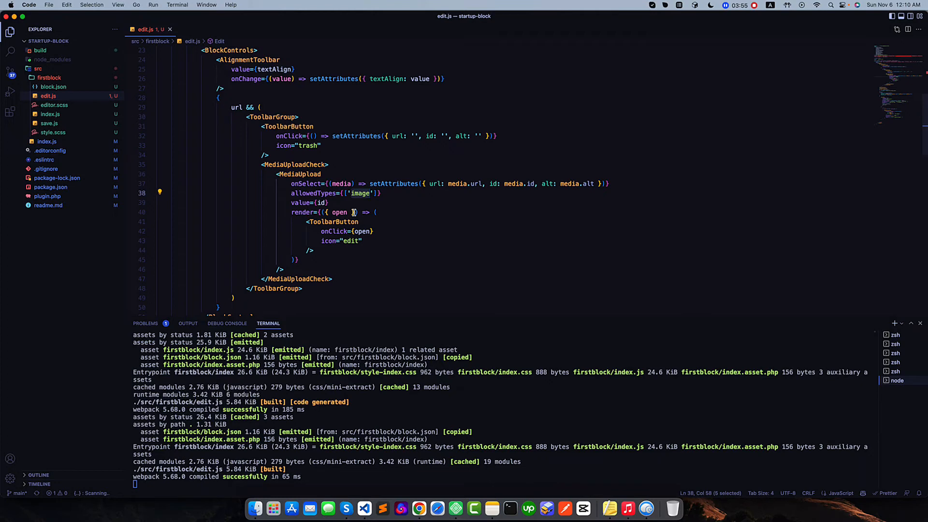
pyautogui.moveTo(332, 204); pyautogui.dragTo(288, 203)
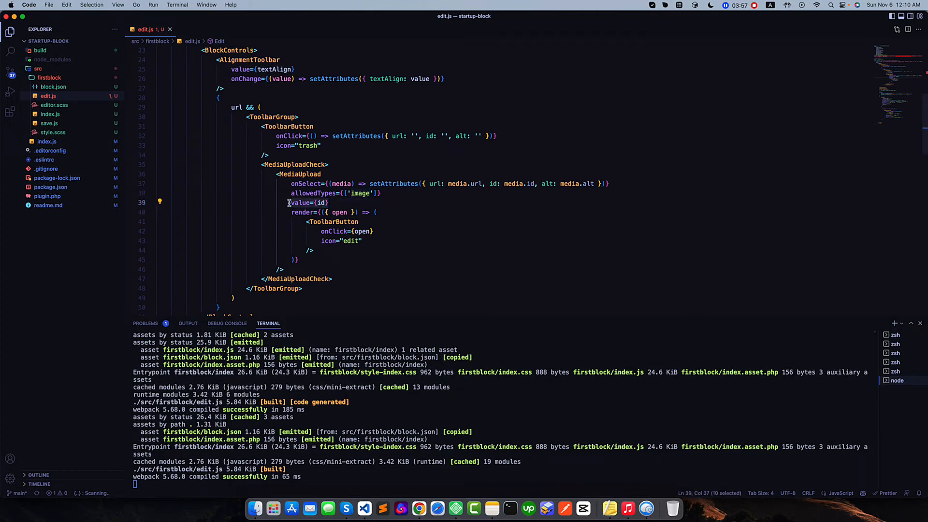
pyautogui.click(322, 202)
pyautogui.doubleClick(322, 202)
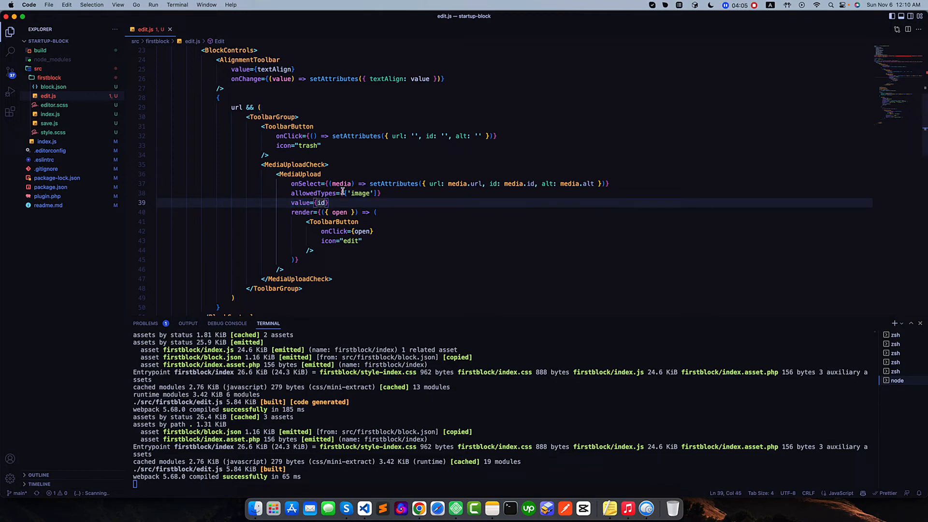
pyautogui.scroll(5, 343, 191)
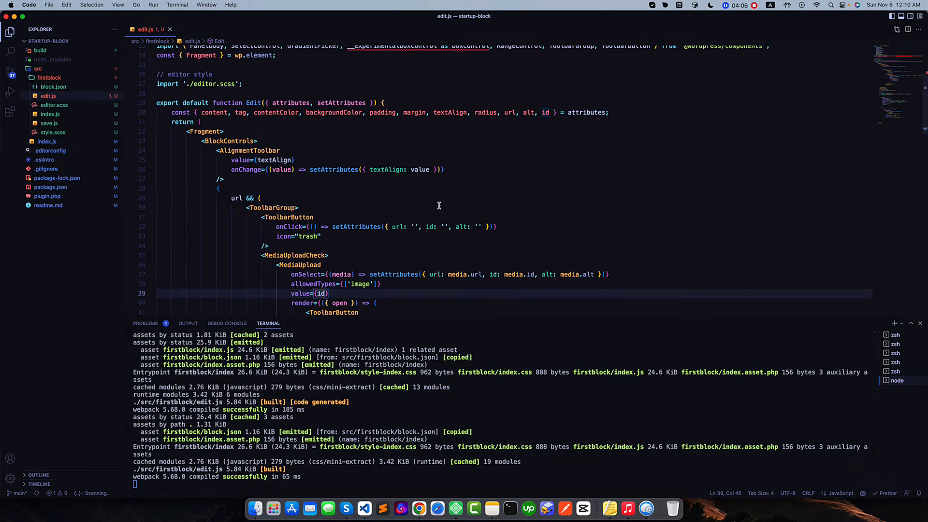
pyautogui.scroll(-5, 439, 206)
# - Review the render prop function and its open parameter
pyautogui.moveTo(291, 193); pyautogui.dragTo(317, 240)
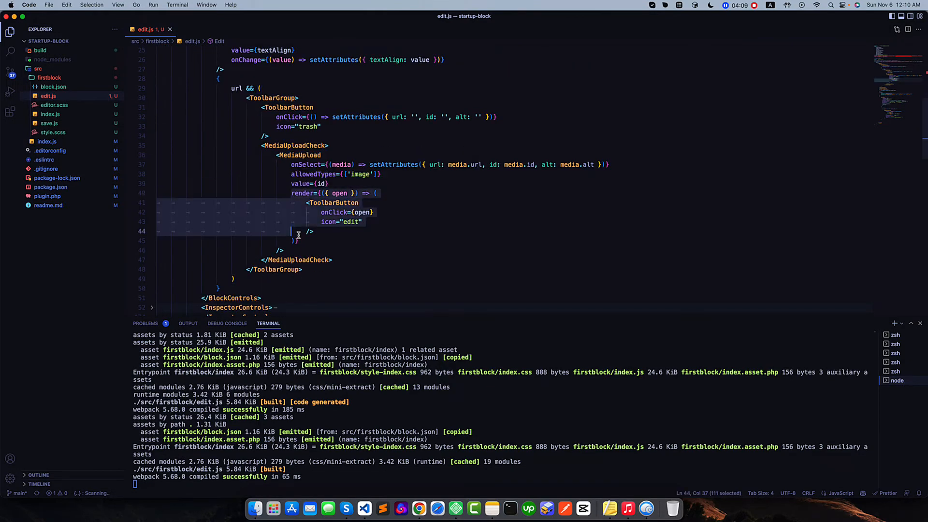
pyautogui.click(318, 237)
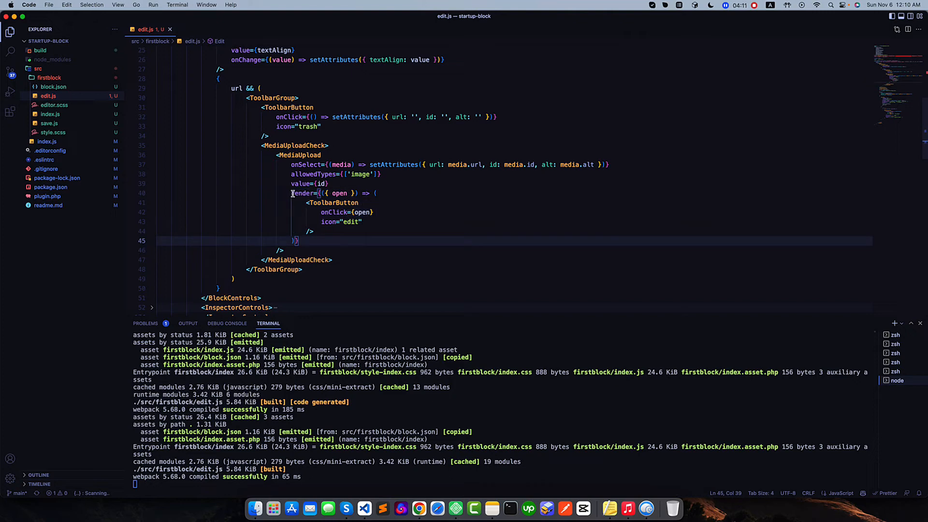
pyautogui.moveTo(291, 193); pyautogui.dragTo(309, 193)
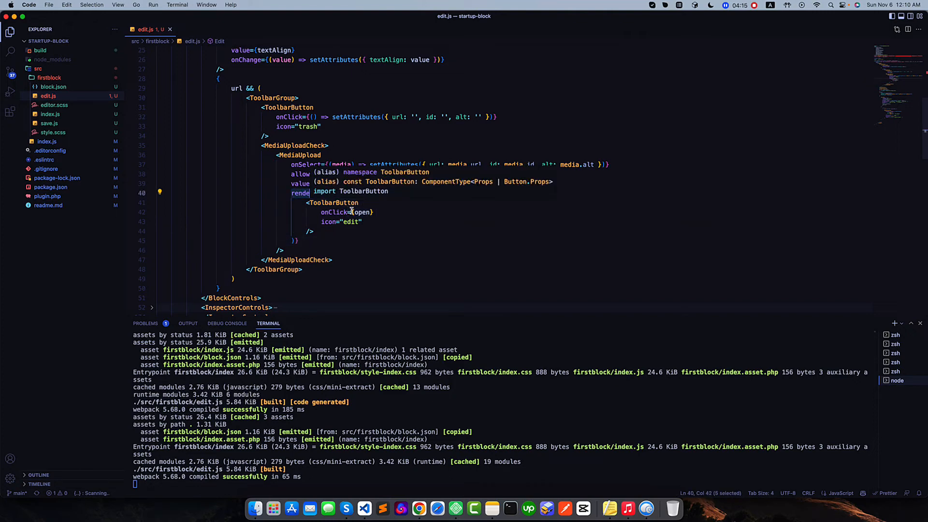
pyautogui.scroll(3, 366, 210)
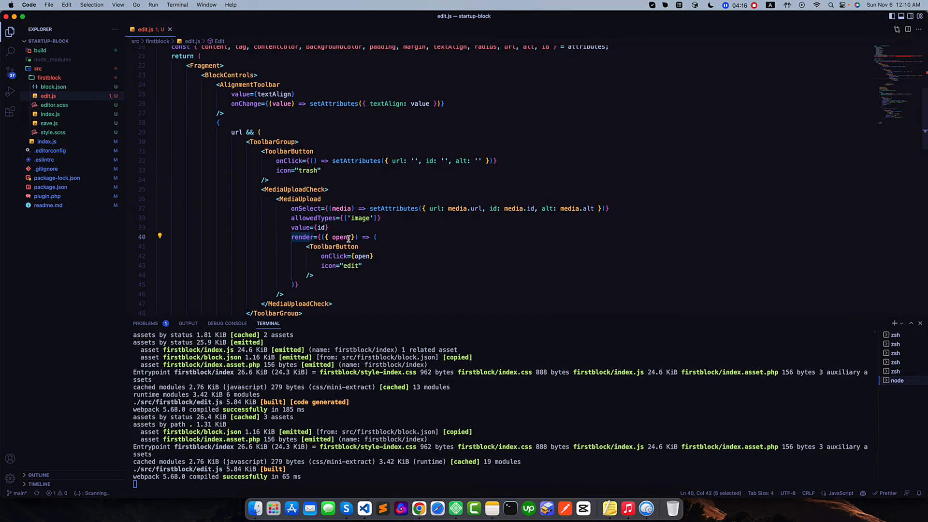
pyautogui.moveTo(332, 237); pyautogui.dragTo(350, 237)
pyautogui.click(338, 237)
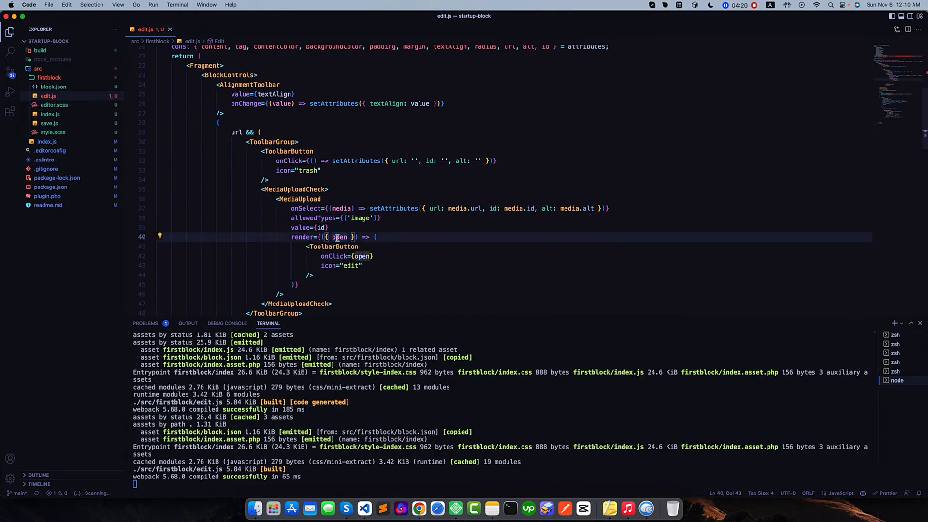
pyautogui.doubleClick(338, 237)
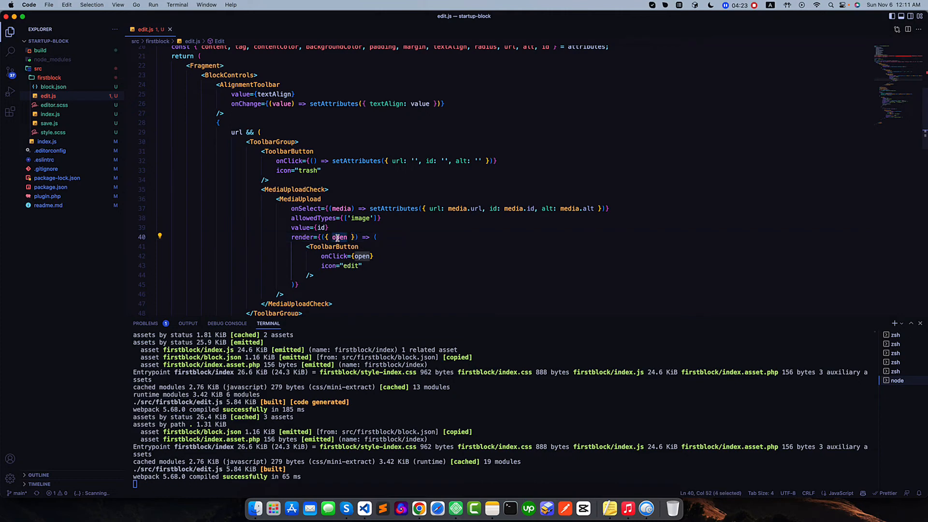
pyautogui.scroll(-2, 338, 237)
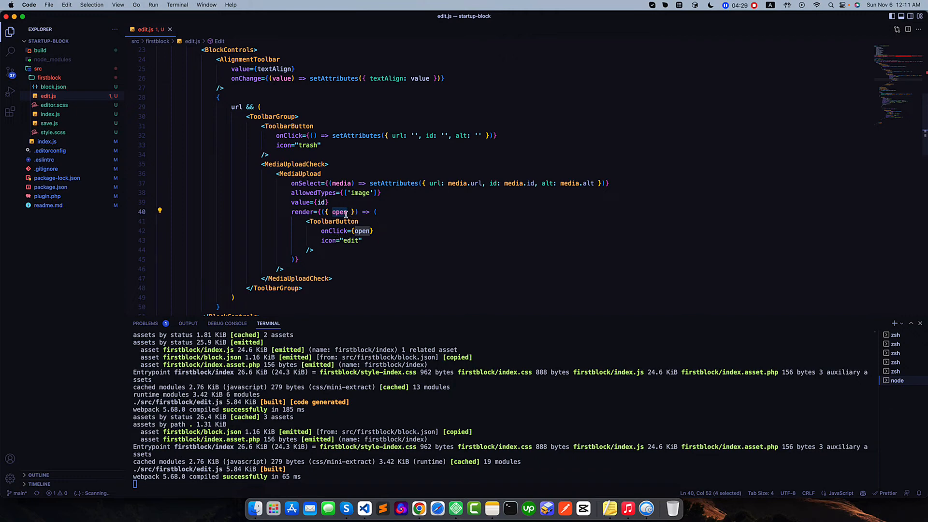
pyautogui.scroll(-1, 334, 209)
pyautogui.scroll(-1, 335, 209)
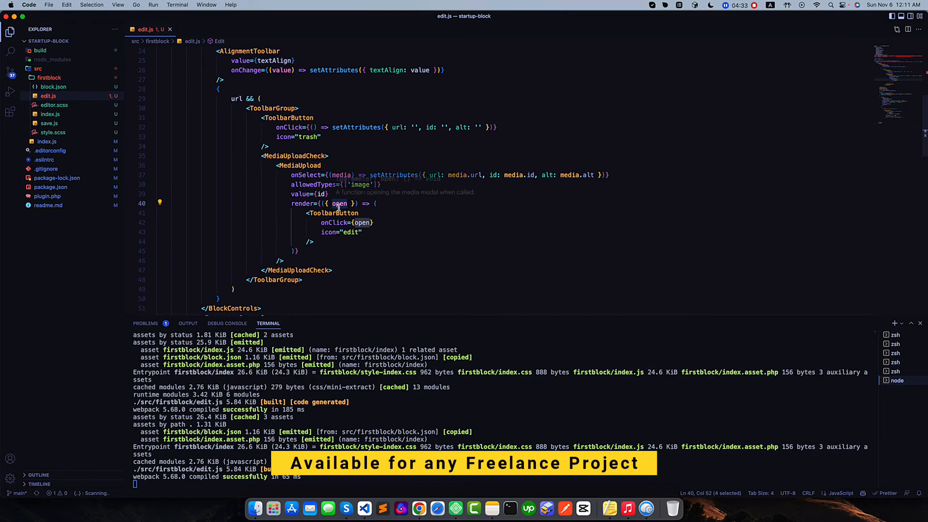
# - Review the ToolbarButton with onClick={open} and icon="edit" before rebuilding
pyautogui.click(310, 213)
pyautogui.moveTo(307, 212); pyautogui.dragTo(316, 238)
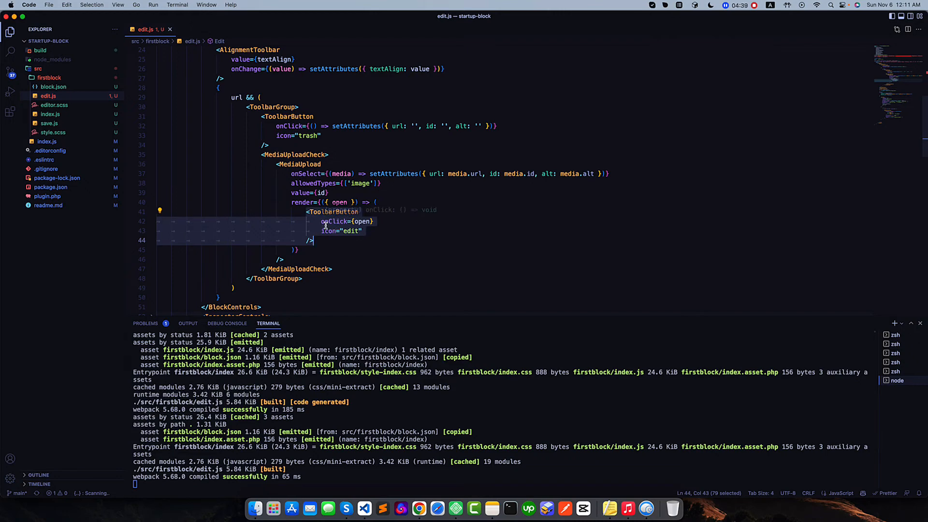
pyautogui.click(389, 229)
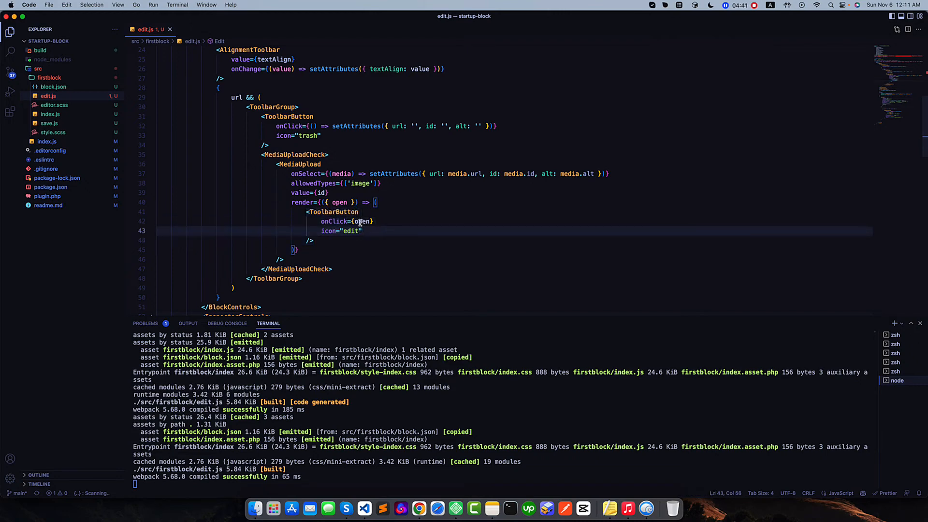
pyautogui.click(385, 221)
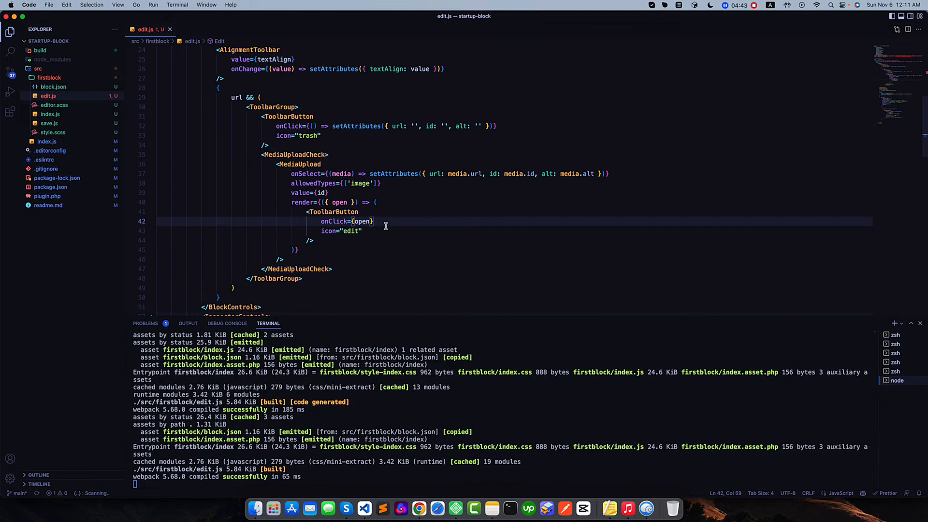
pyautogui.click(362, 240)
pyautogui.scroll(-3, 361, 241)
pyautogui.scroll(-3, 361, 240)
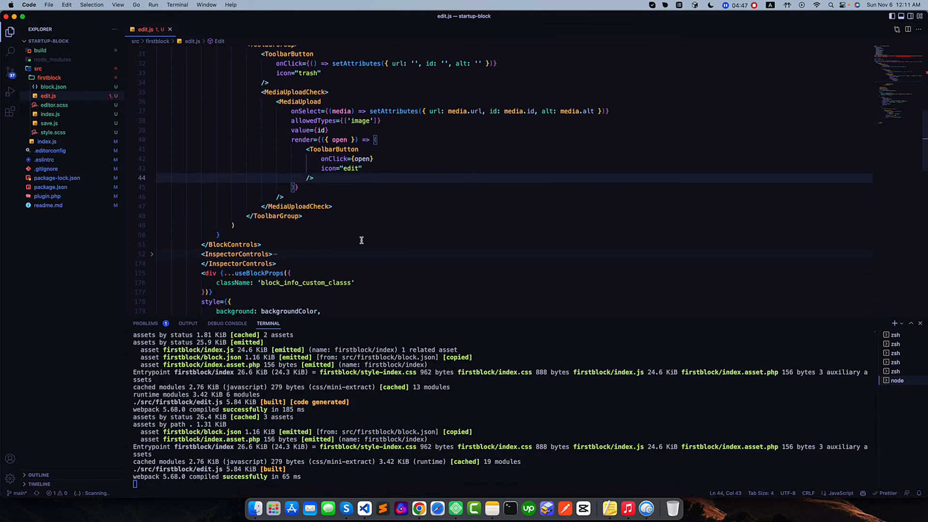
# - Reload the WordPress editor in Chrome, select the First Block and use its edit button to open the media library
pyautogui.click(419, 508)
pyautogui.click(36, 35)
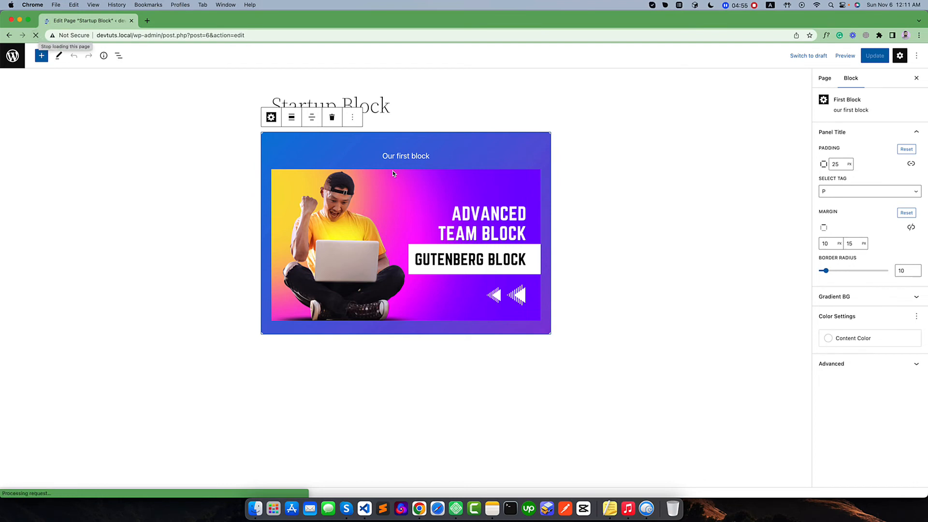
pyautogui.click(382, 193)
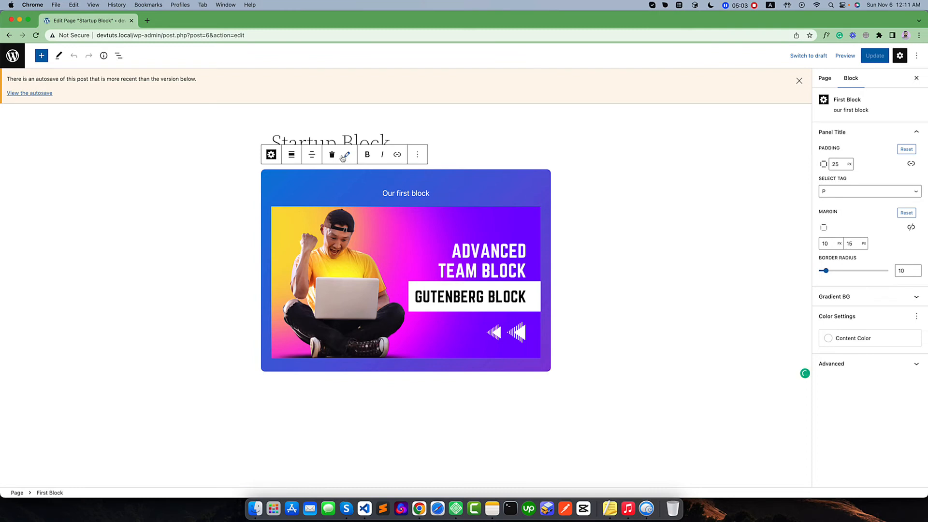
pyautogui.click(346, 155)
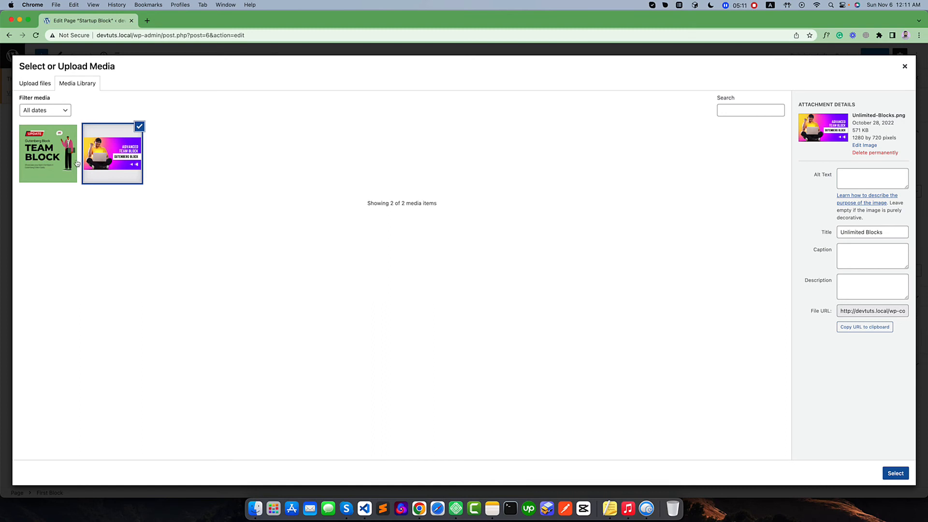
# - Replace the block image with Gutenberg-Block.gif (Team Block graphic) and update the page
pyautogui.click(41, 164)
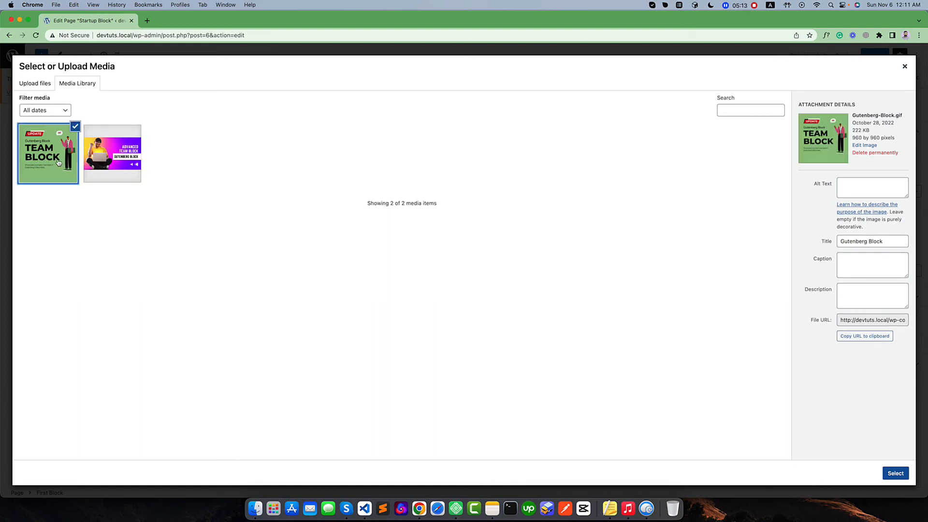
pyautogui.click(895, 473)
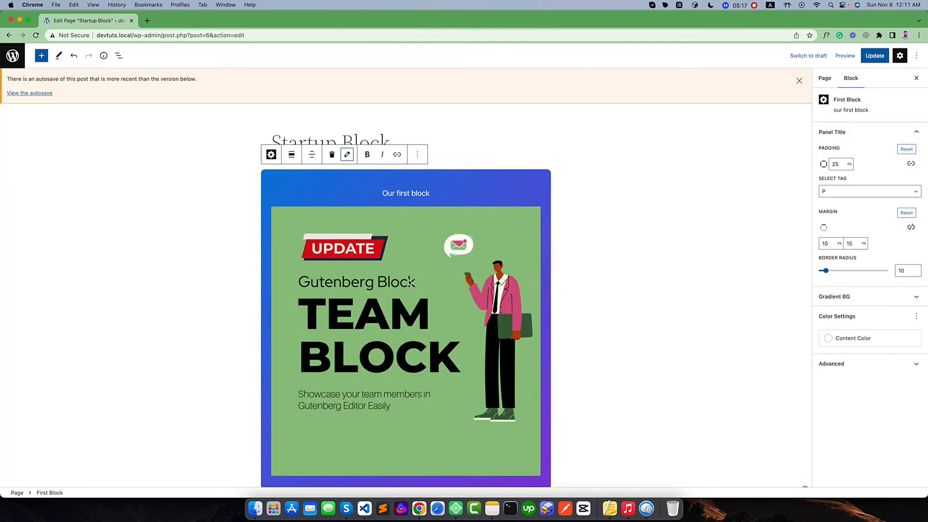
pyautogui.click(799, 80)
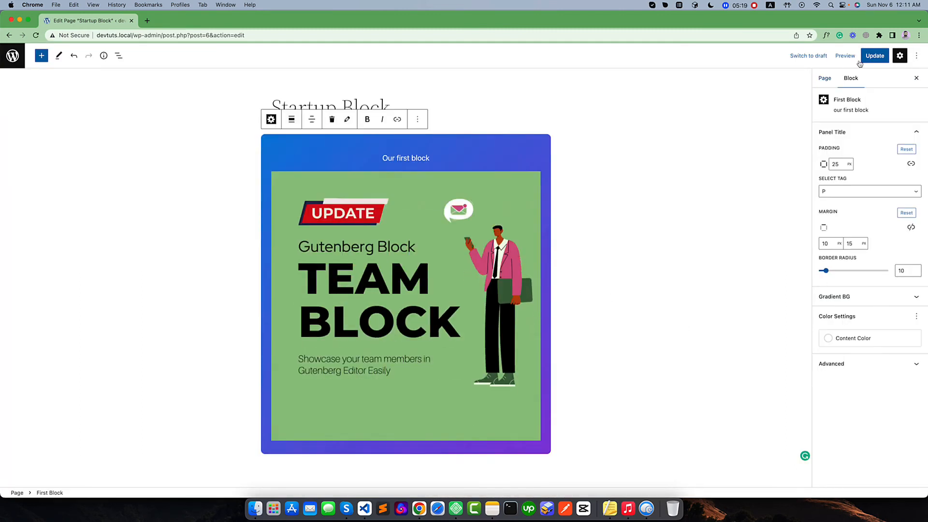
pyautogui.click(874, 56)
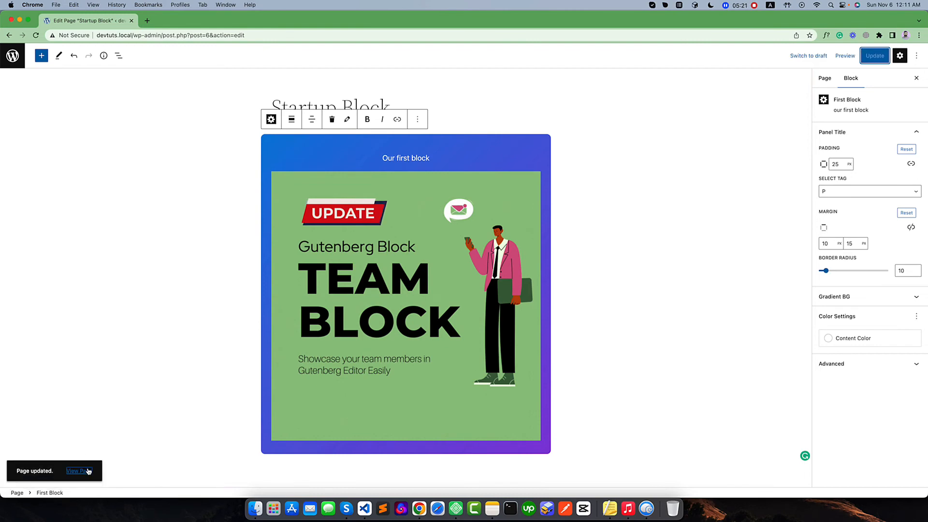
pyautogui.rightClick(88, 471)
# - Open the published page in a new tab, then swap the block image to the Unlimited Blocks photo
pyautogui.click(124, 356)
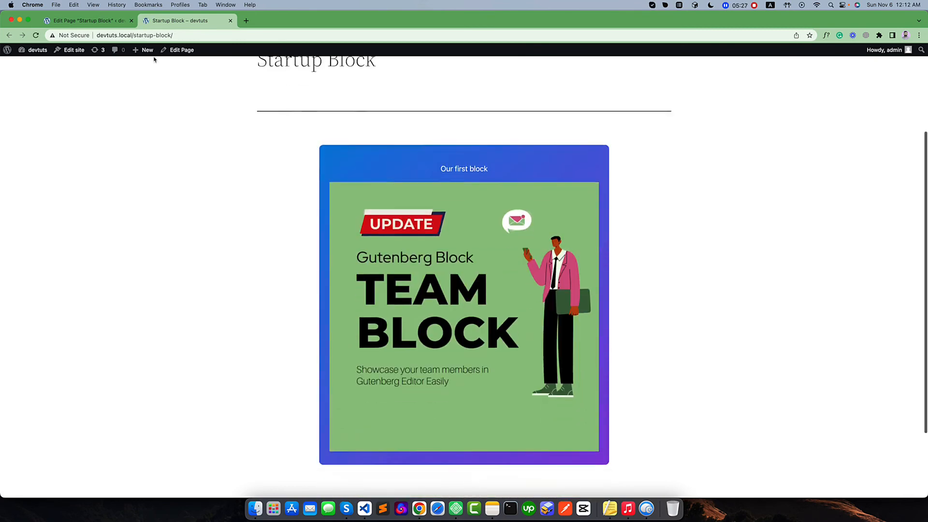
pyautogui.click(87, 21)
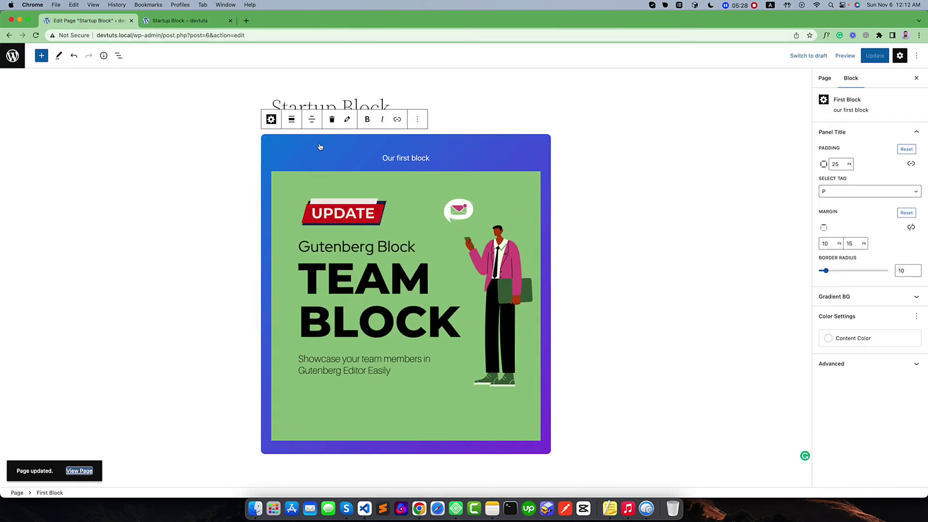
pyautogui.click(348, 119)
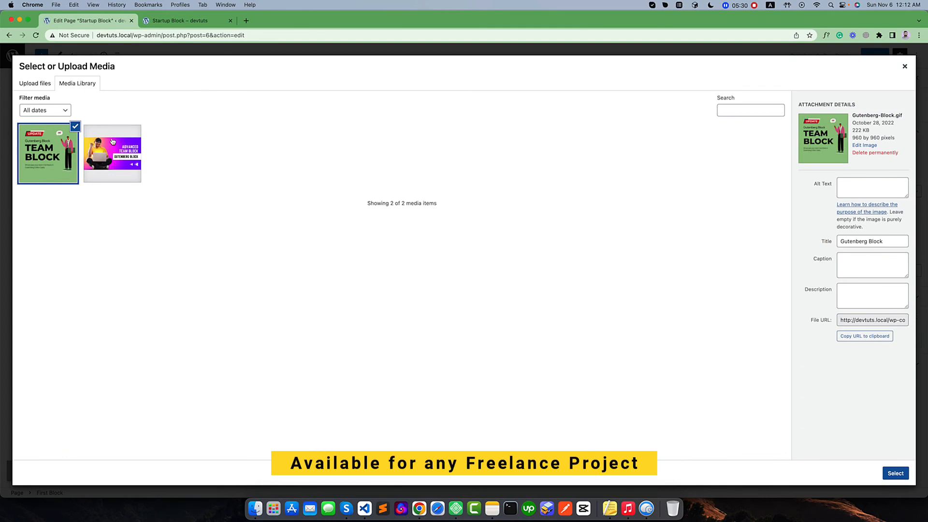
pyautogui.click(112, 149)
pyautogui.click(895, 473)
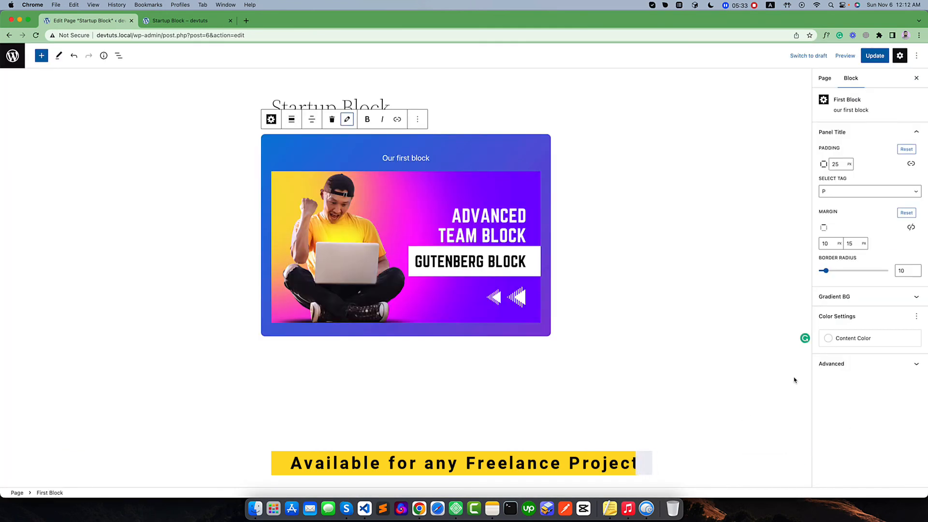
# - Update the page and reload the front-end tab to see the Advanced Team Block banner
pyautogui.click(875, 56)
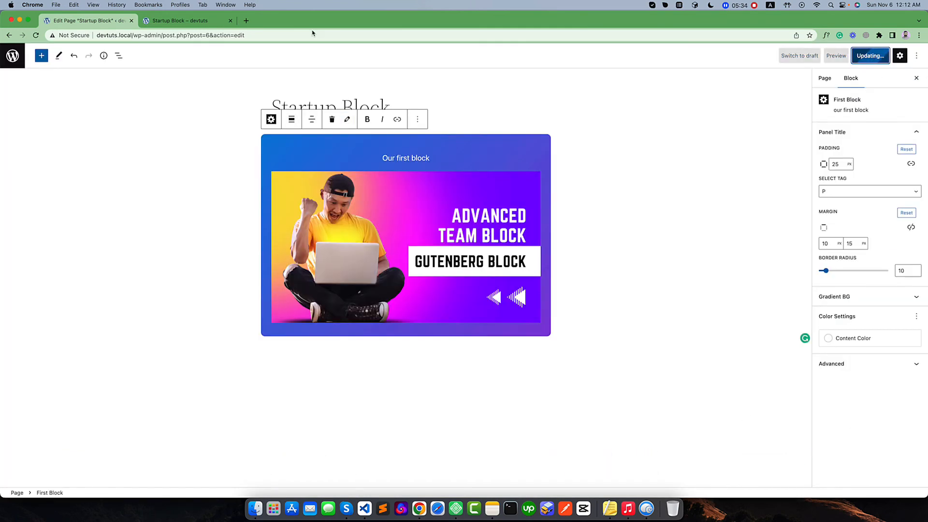
pyautogui.click(180, 20)
pyautogui.click(36, 35)
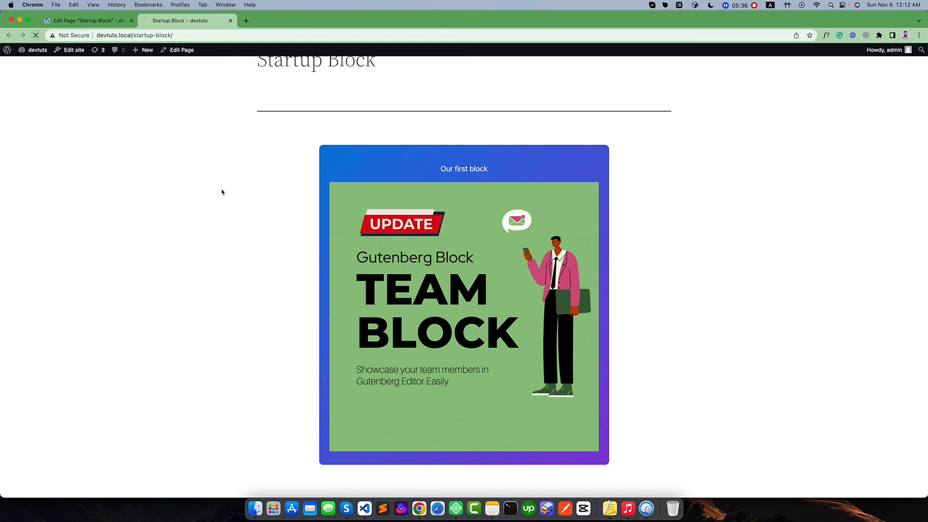
pyautogui.scroll(-3, 388, 262)
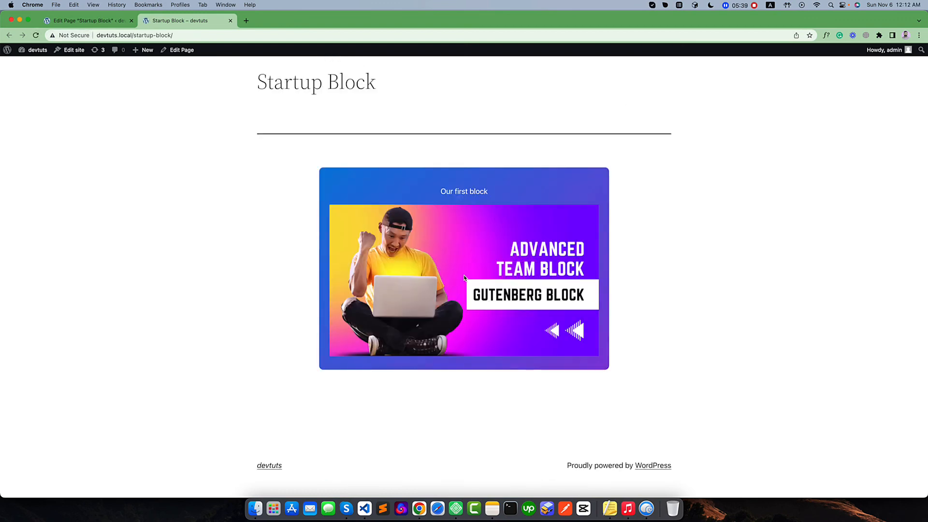